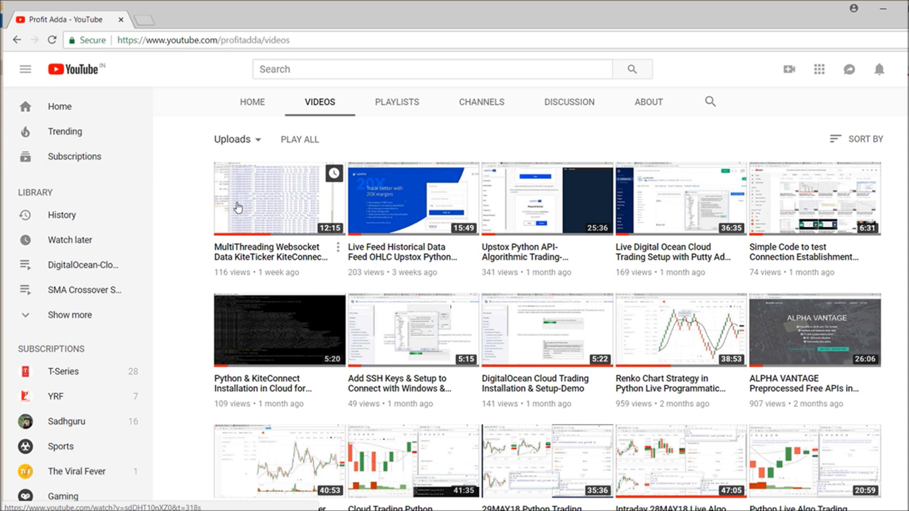
Switch to the KITETICKER folder in File Explorer to view the kite-ticker.py script
mouse_move(352, 510)
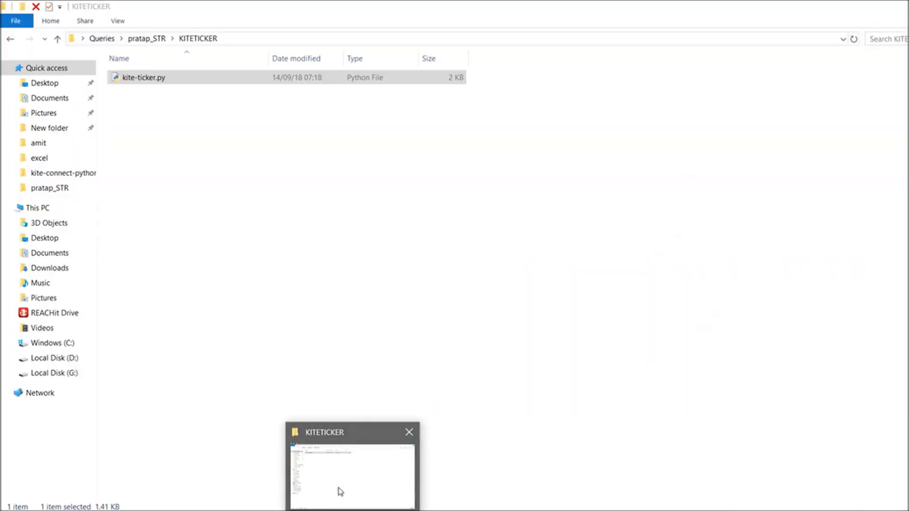
left_click(339, 492)
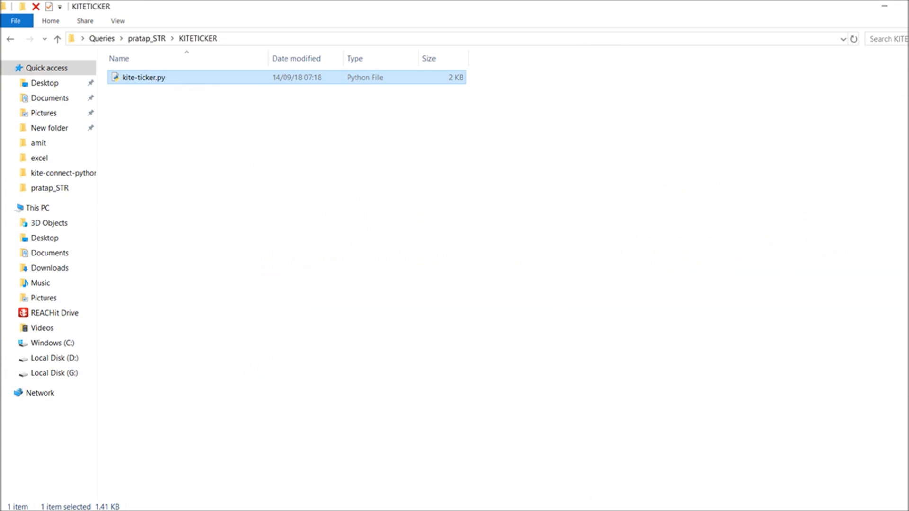
key("alt+Tab")
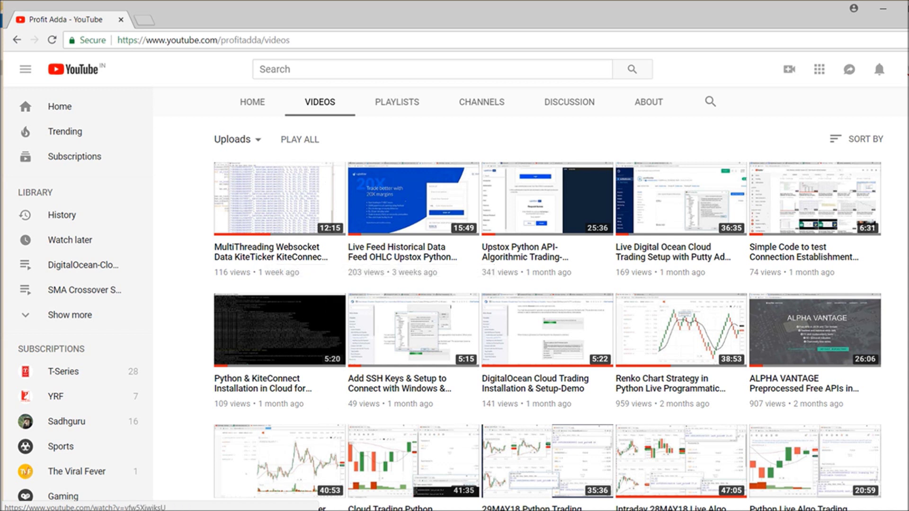
left_click(337, 470)
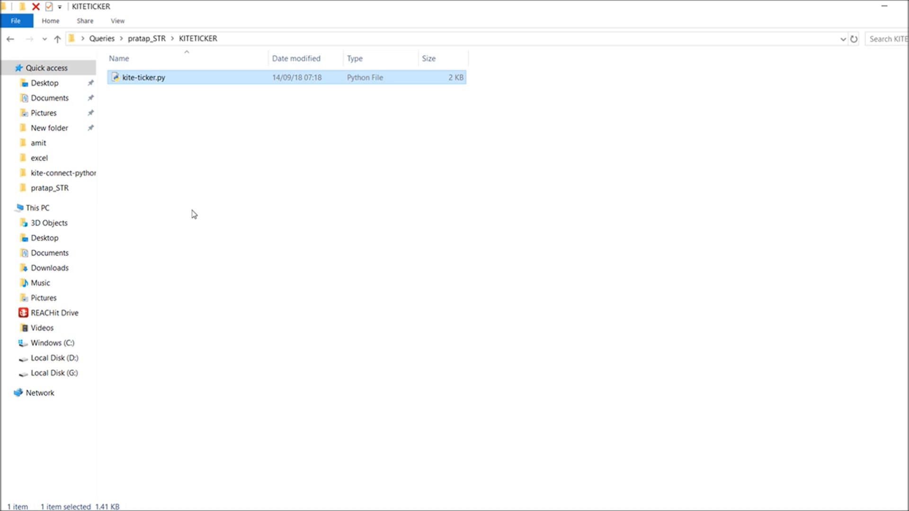
Search Windows for "task", launch Task Scheduler and show the Task Scheduler Library
left_click(151, 509)
type("task")
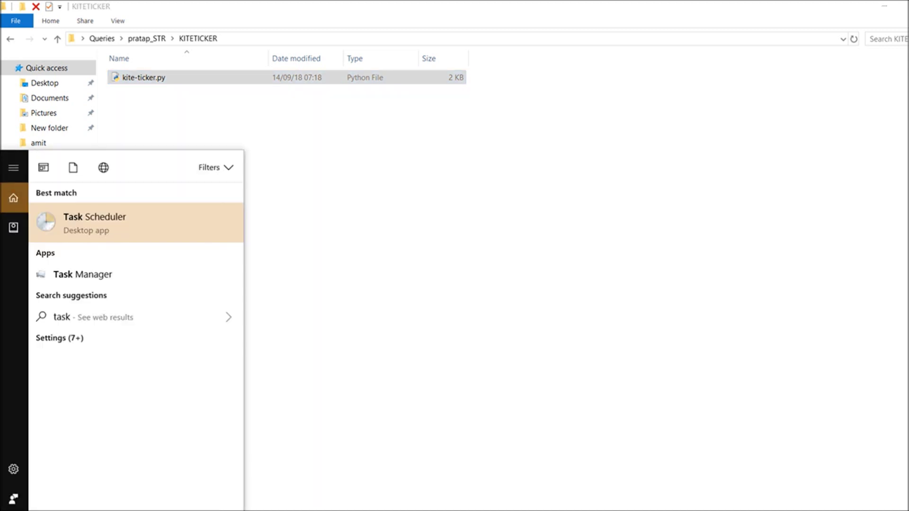
left_click(104, 233)
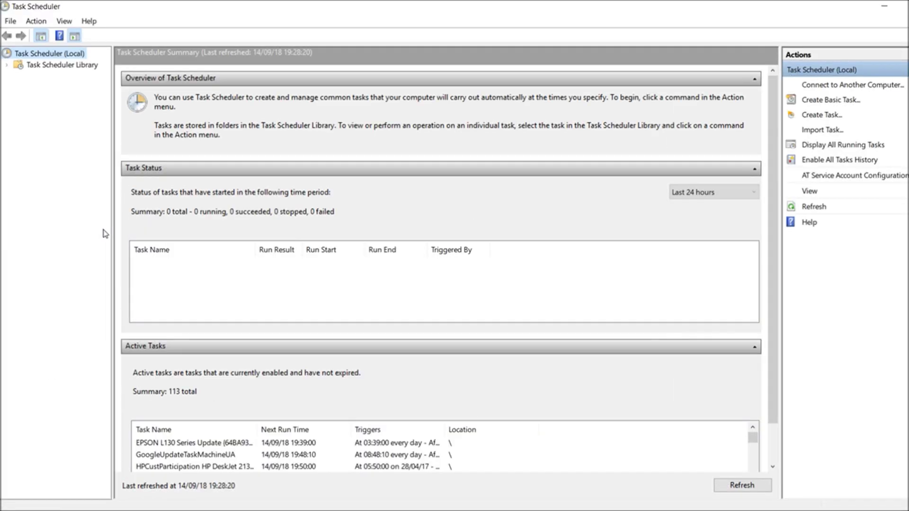
left_click(68, 72)
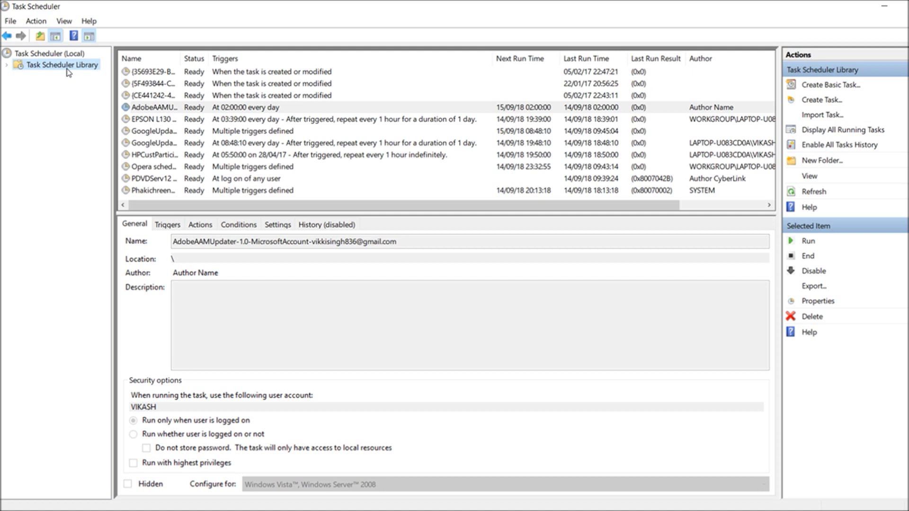
Start creating a basic task and name it TICKER
left_click(837, 88)
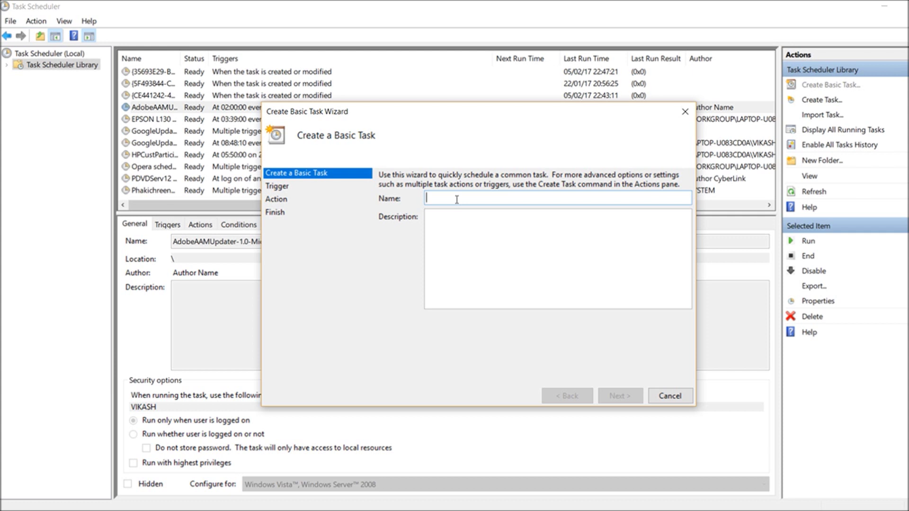
type("TICKER")
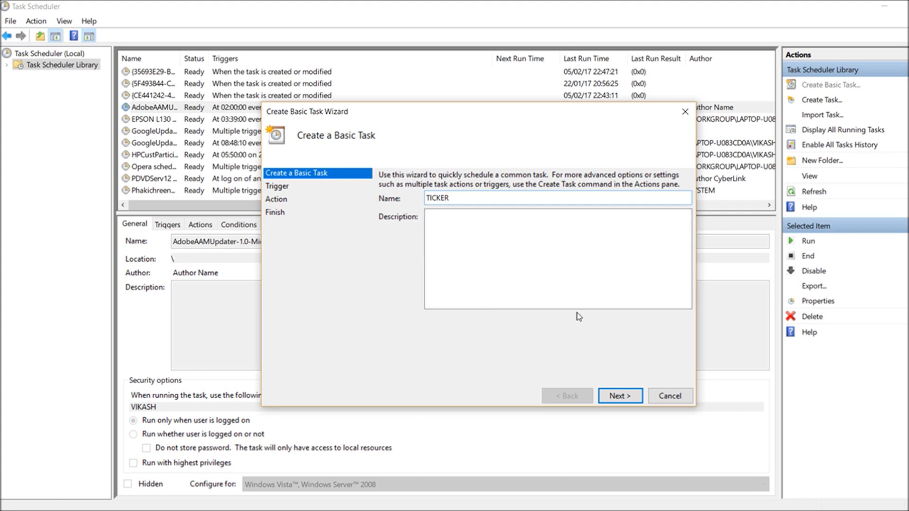
left_click(628, 398)
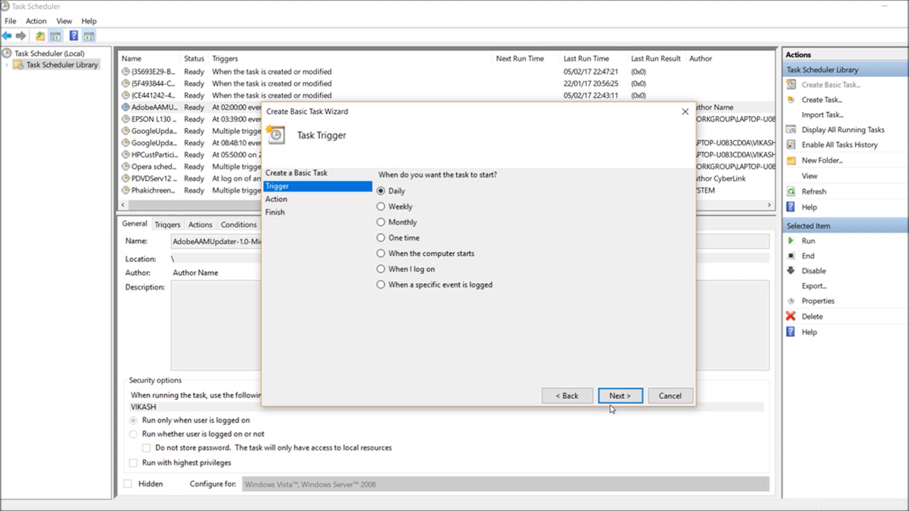
Give the task a daily trigger with a start time of 19:35:05
left_click(614, 397)
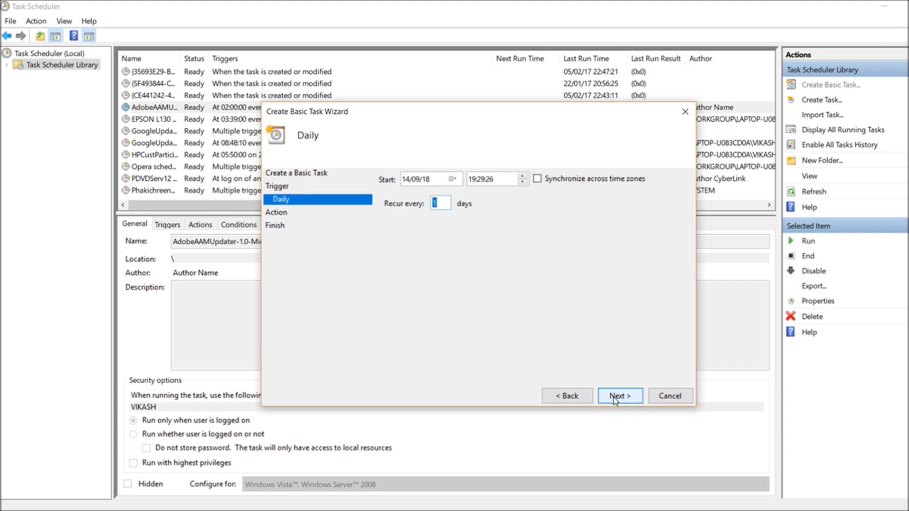
left_click(479, 179)
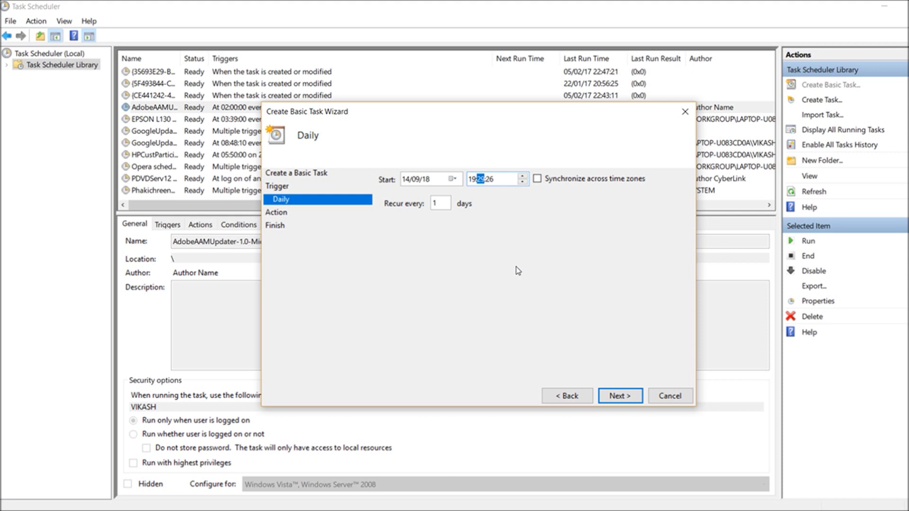
type("35")
key("Left")
key("Right")
key("Left")
key("Right")
key("Right")
type("00")
type("05")
left_click(632, 399)
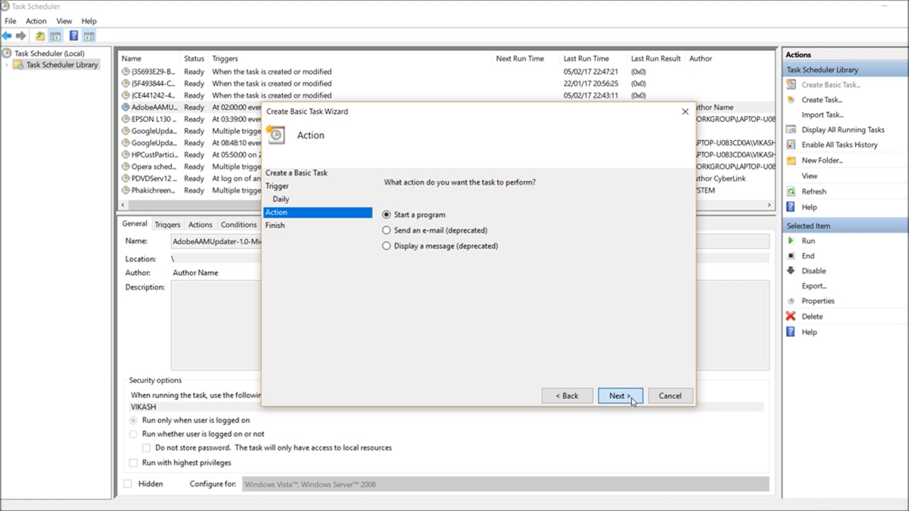
Set the task's action to start the program C:/Python/python.exe with the argument kite-ticker.py
left_click(631, 399)
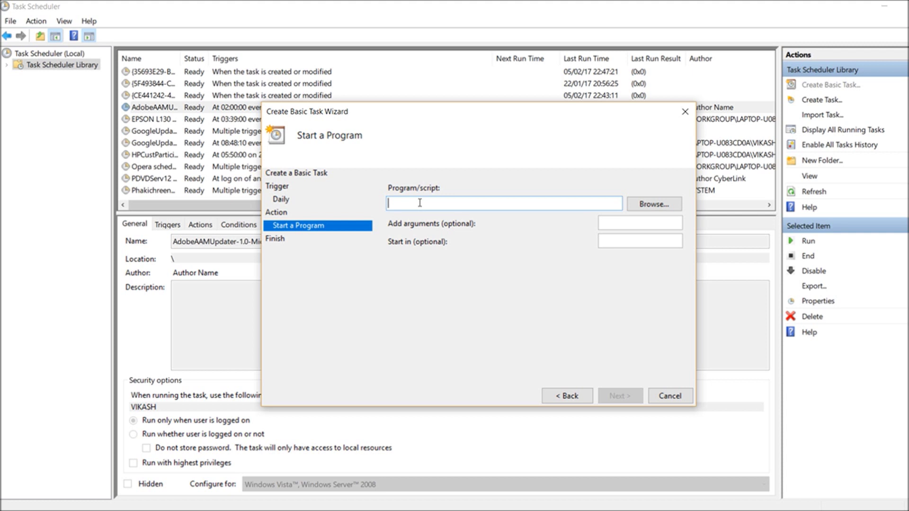
type("C")
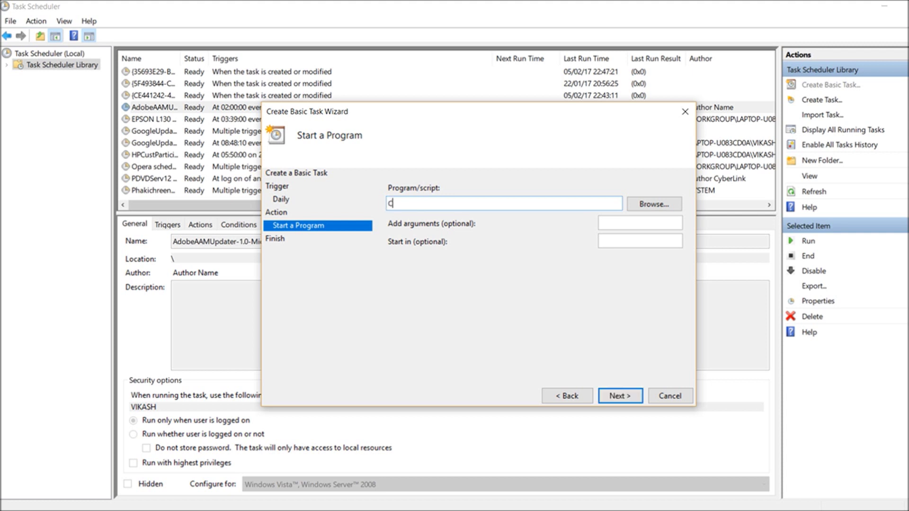
type(":/Python/python.exe")
left_click(627, 222)
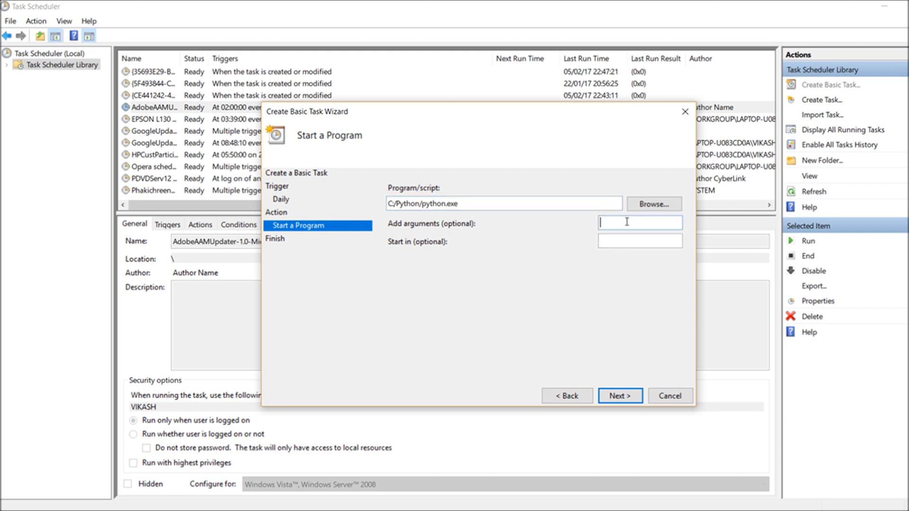
type("kite-ticker.py")
Copy the KITETICKER folder's path from File Explorer into the task's start-in location and finish creating the task
left_click(353, 469)
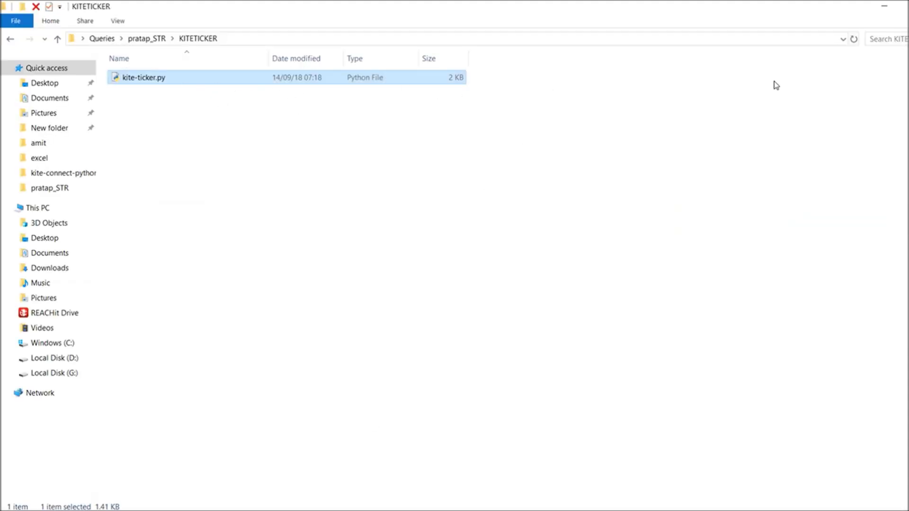
left_click(844, 40)
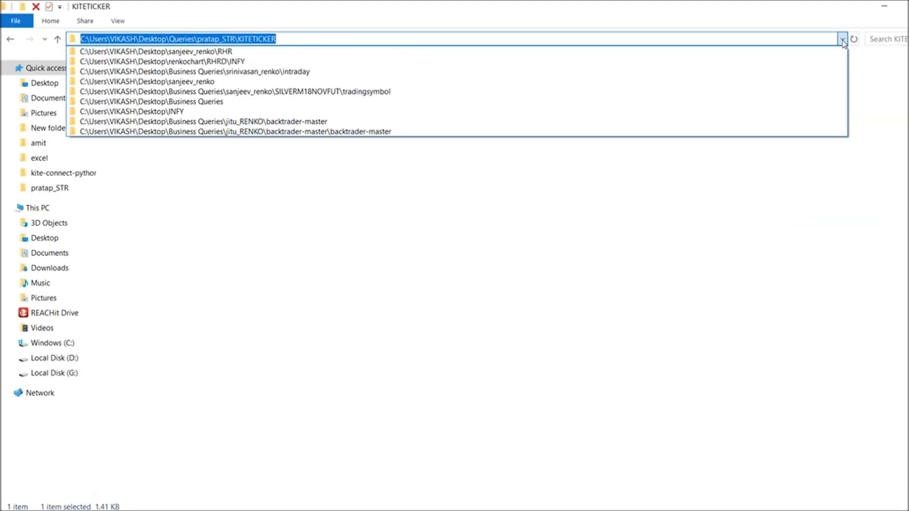
left_click(890, 6)
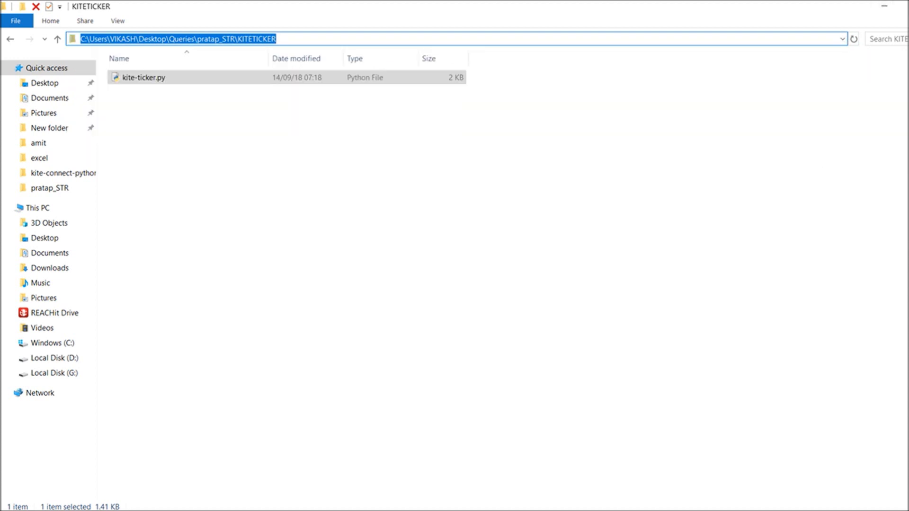
key("alt+Tab")
left_click(616, 241)
key("ctrl+v")
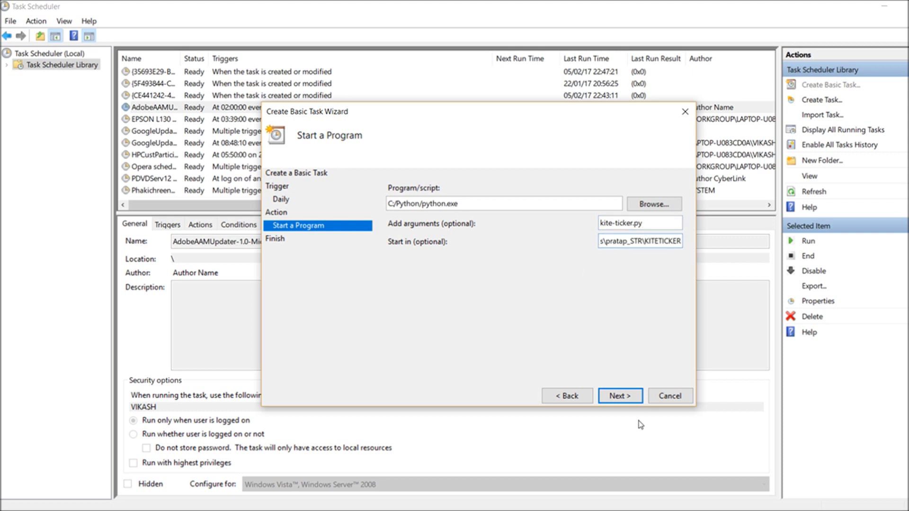
left_click(622, 397)
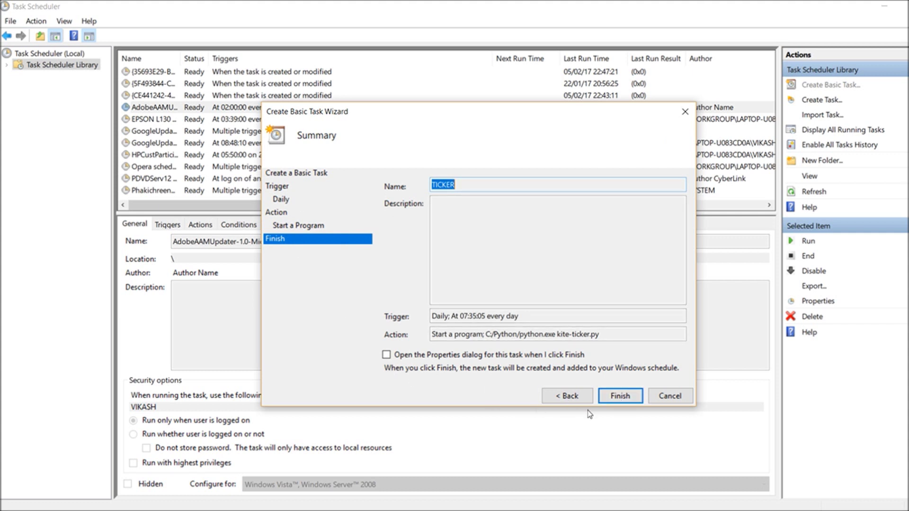
left_click(621, 398)
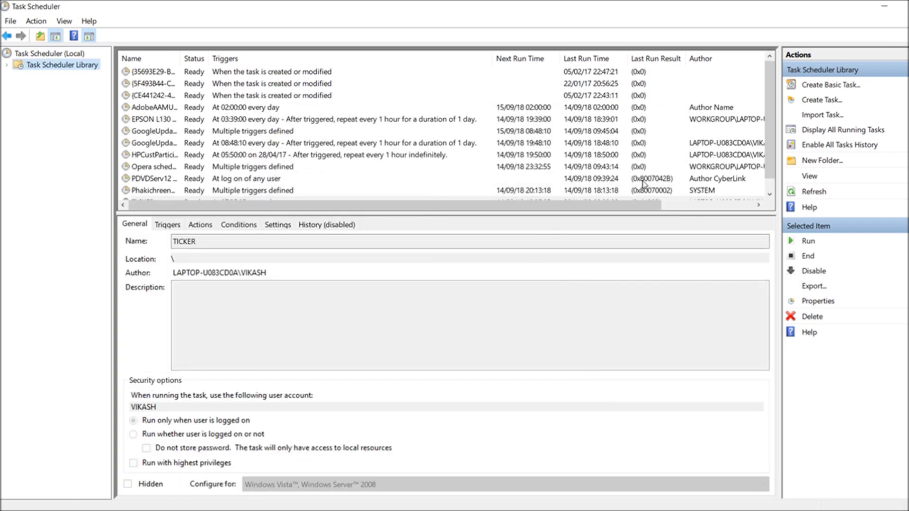
Open the TICKER task's properties and turn off the condition to start only on AC power
scroll(772, 158, "down", 1)
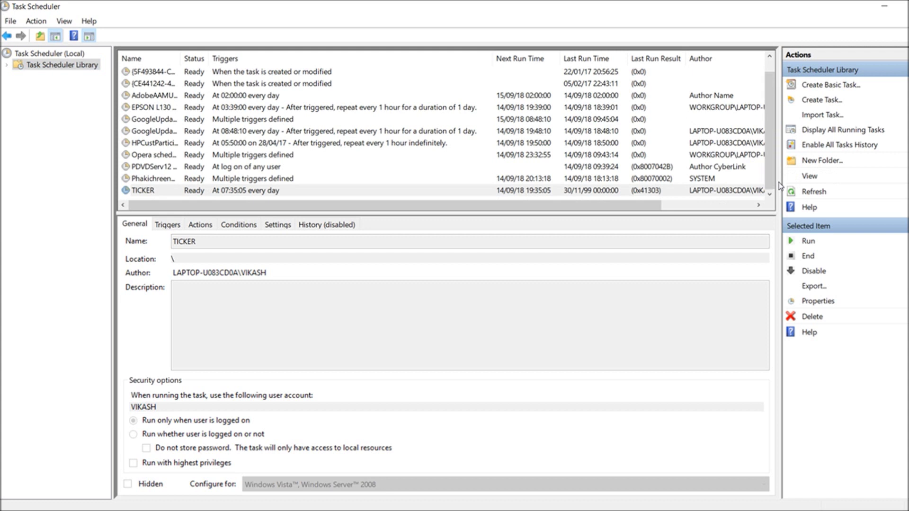
right_click(243, 191)
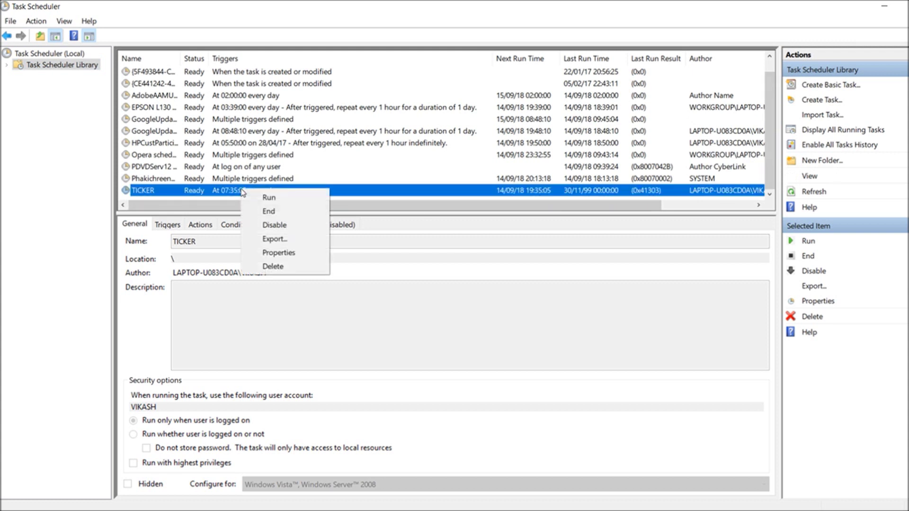
left_click(269, 252)
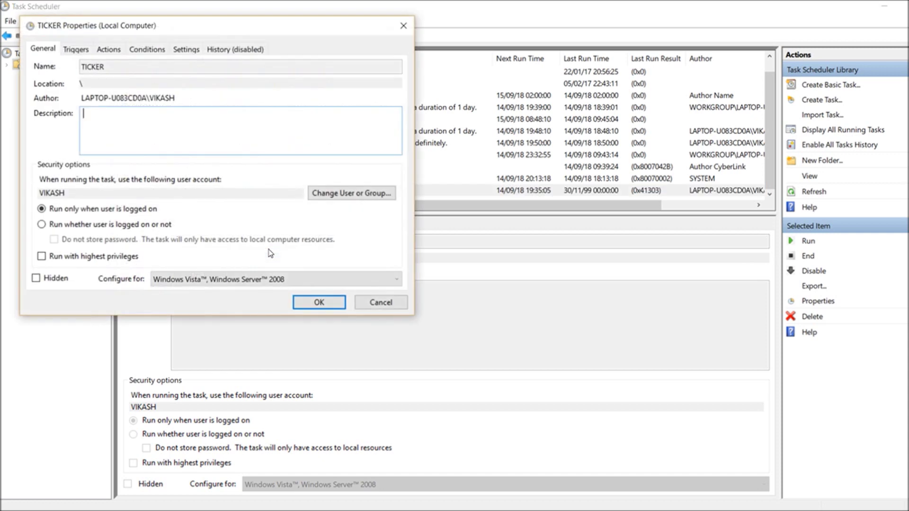
left_click(132, 50)
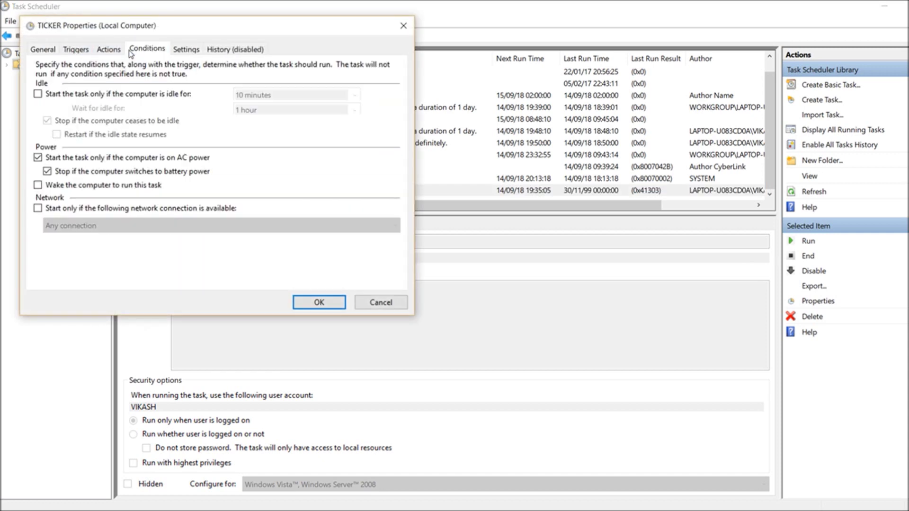
left_click(39, 158)
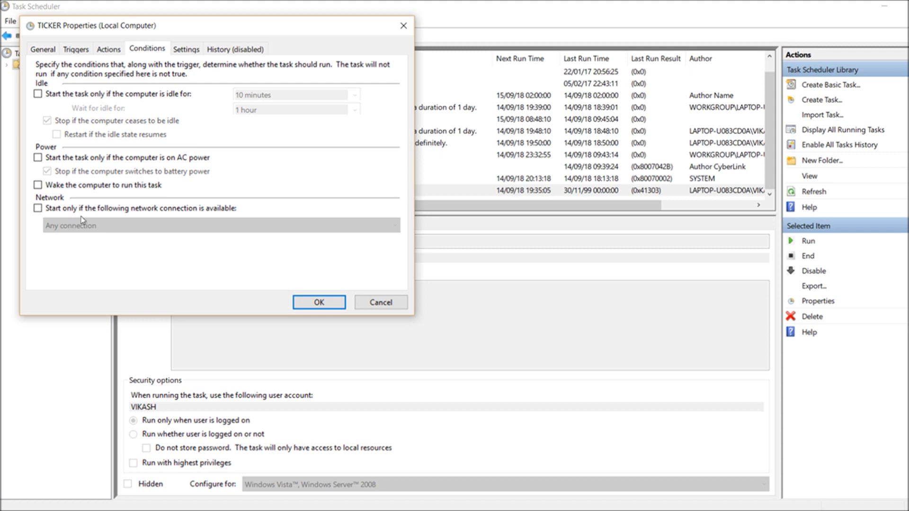
Review the TICKER task's actions, triggers, conditions and additional settings
left_click(108, 50)
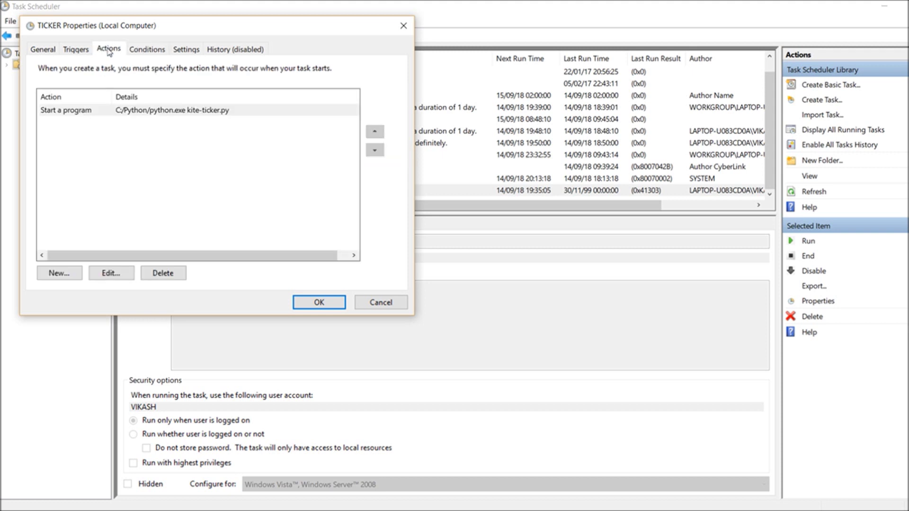
left_click(76, 50)
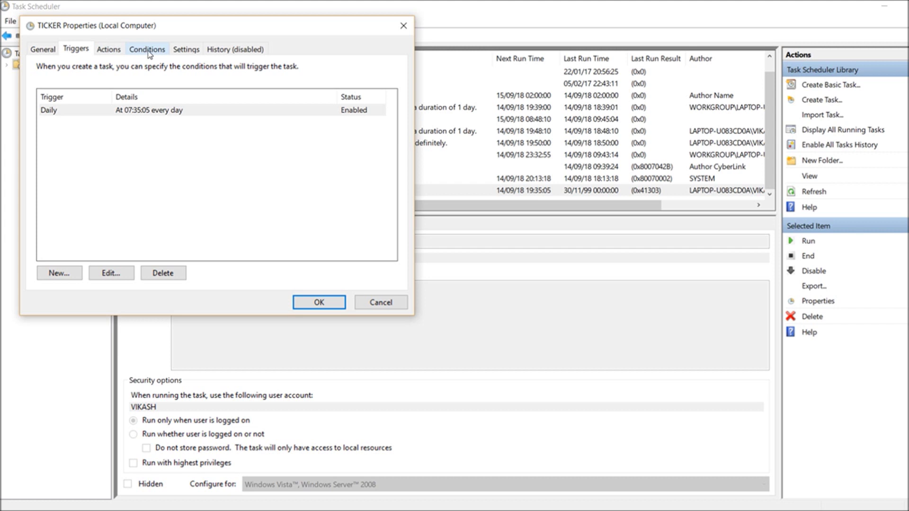
left_click(149, 54)
left_click(183, 53)
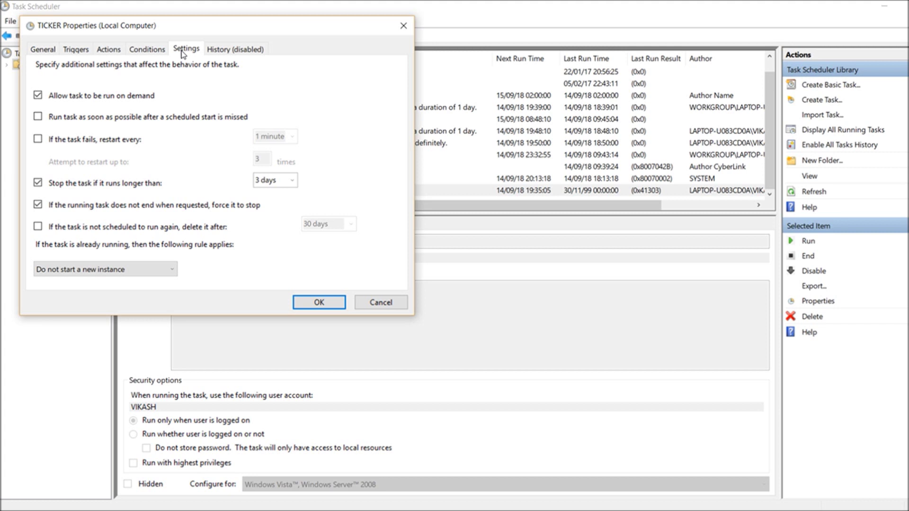
left_click(149, 51)
left_click(108, 50)
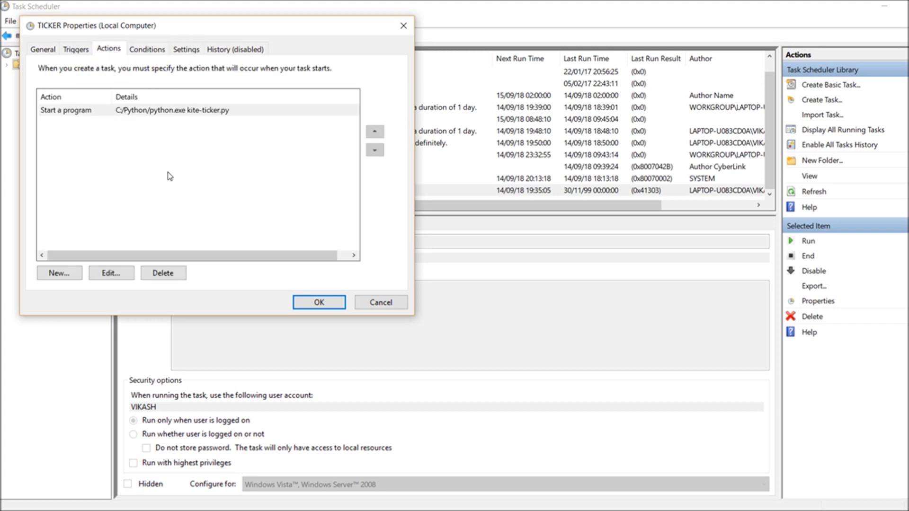
Change the TICKER task's trigger to a weekly schedule on Monday, Tuesday, Wednesday, Thursday and Friday, and save the task
left_click(77, 51)
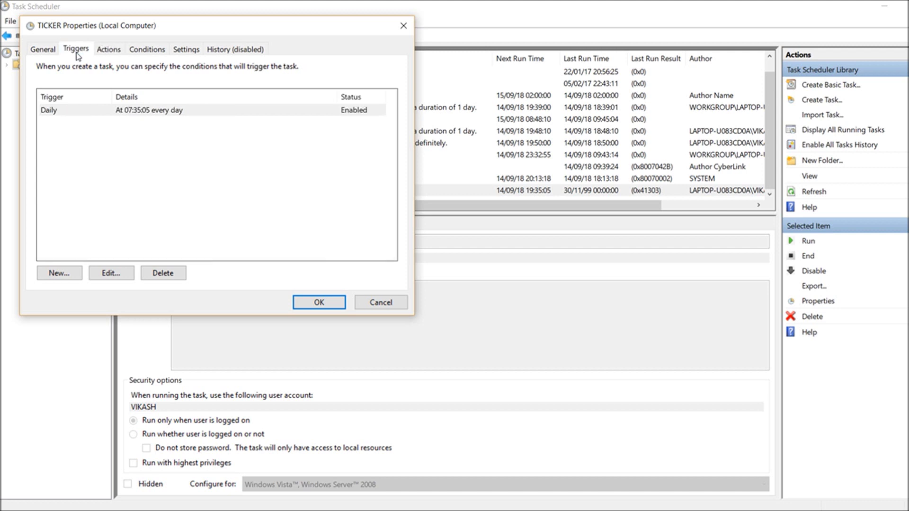
double_click(161, 114)
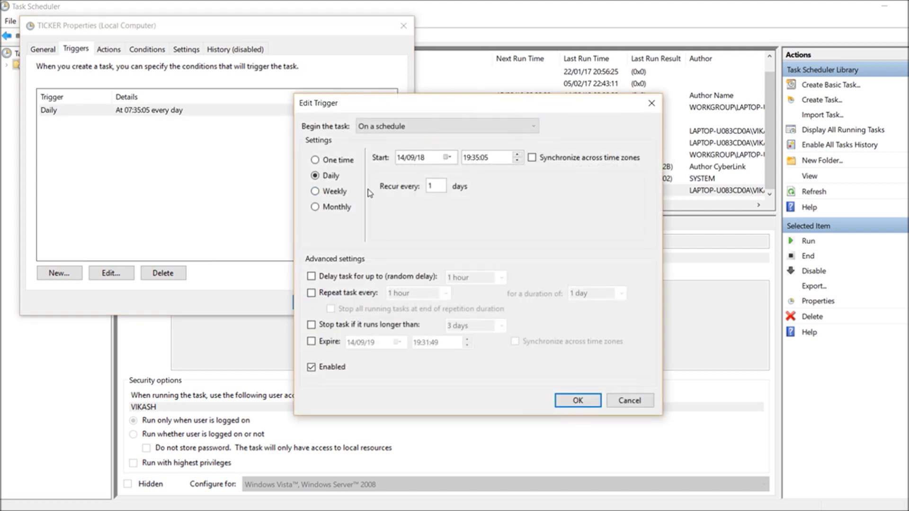
left_click(315, 191)
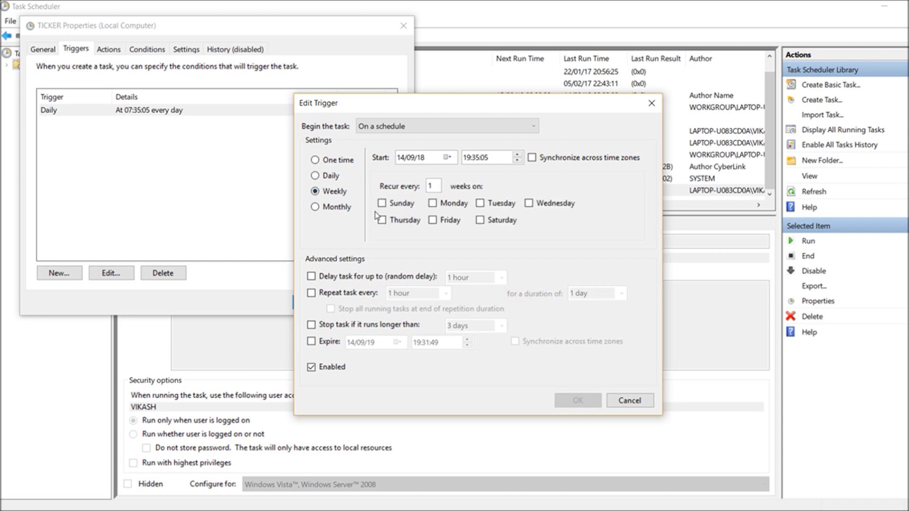
left_click(433, 203)
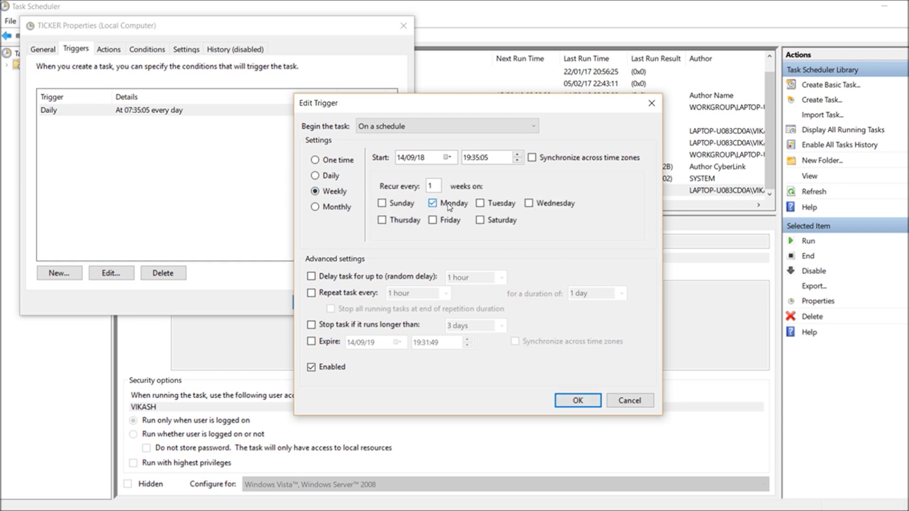
left_click(432, 221)
left_click(382, 220)
left_click(482, 204)
left_click(529, 204)
left_click(573, 401)
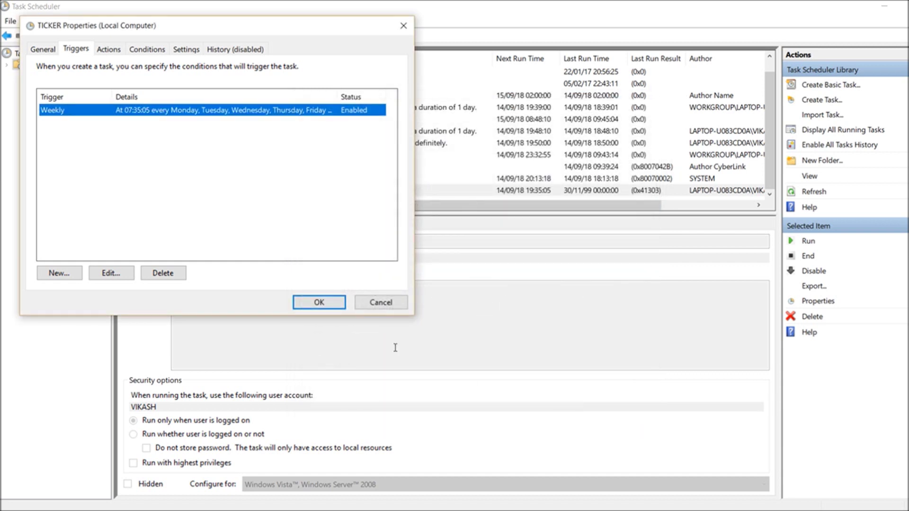
left_click(318, 304)
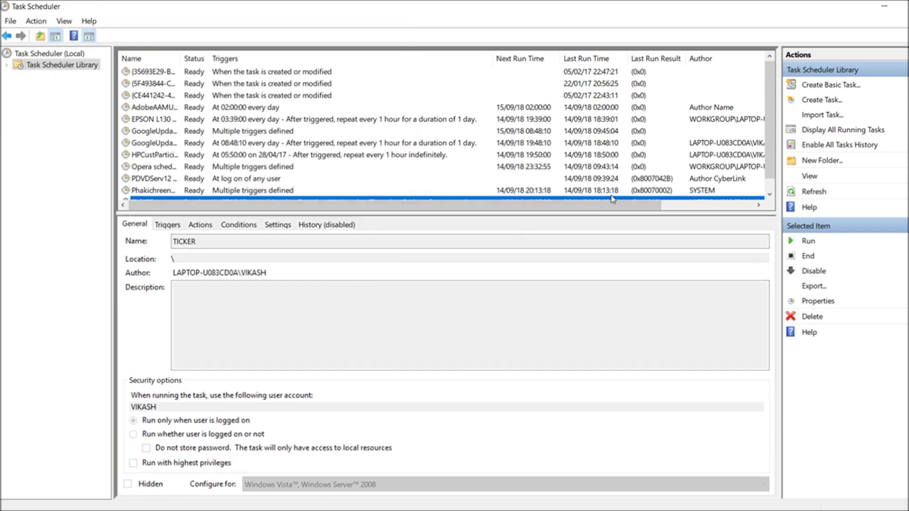
scroll(775, 138, "down", 1)
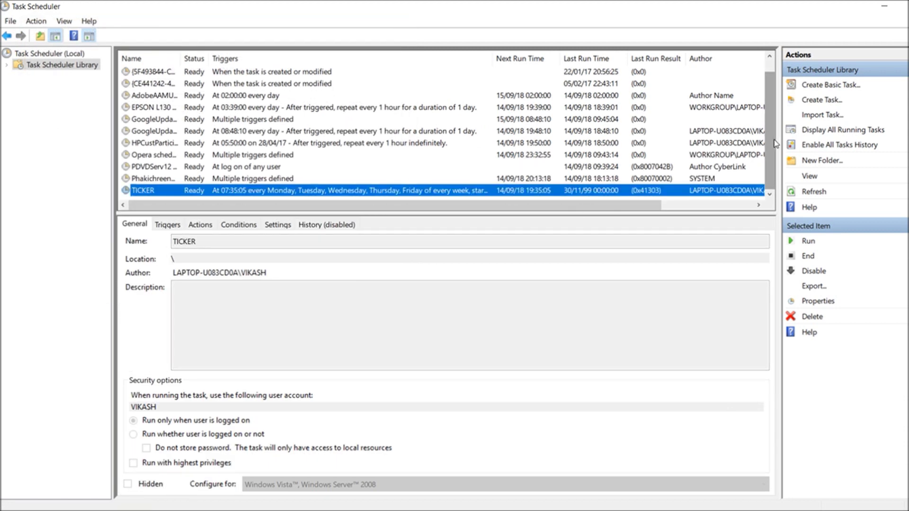
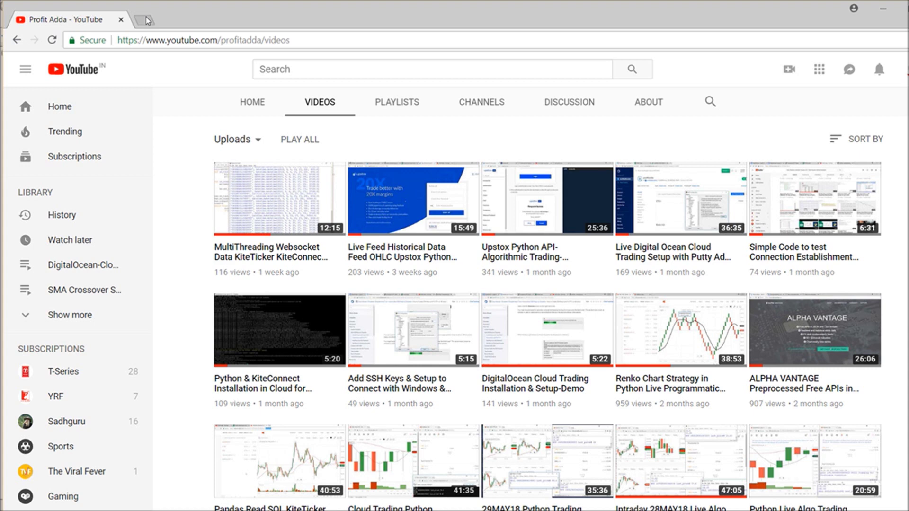
left_click(136, 19)
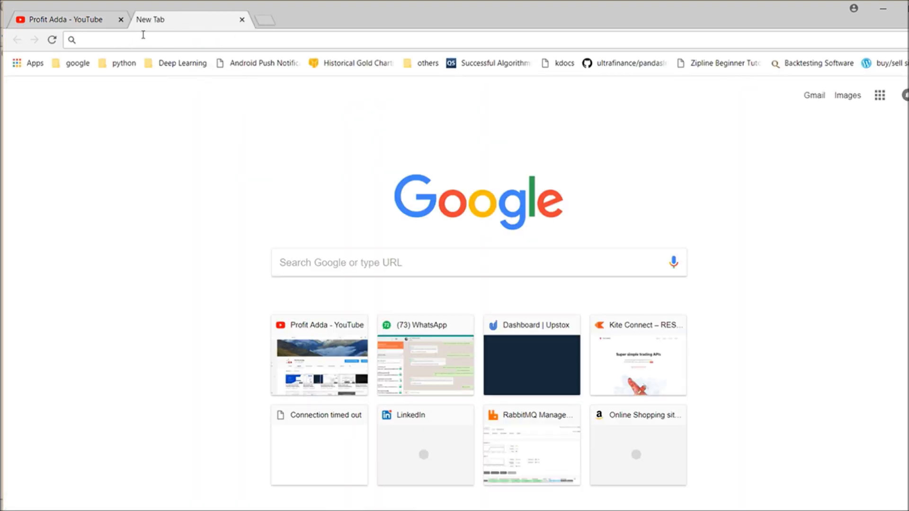
type("ww")
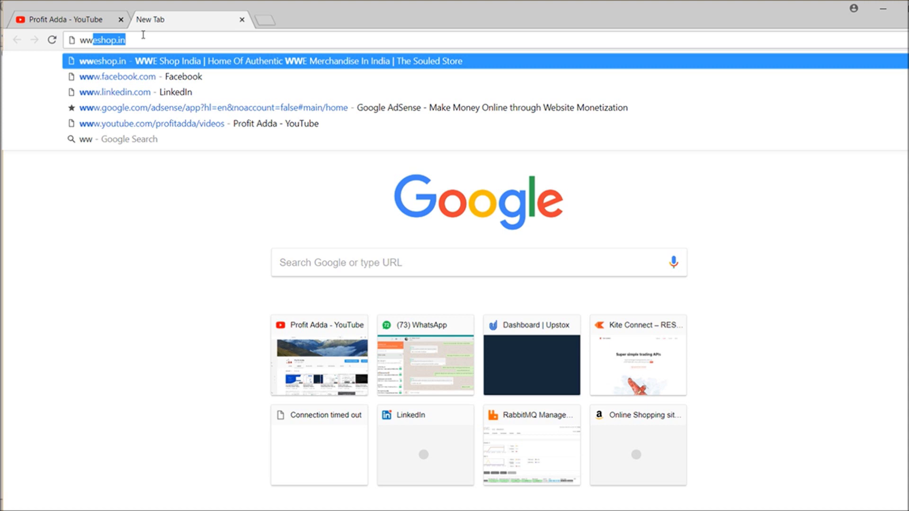
type("w.profitaddaweb.com")
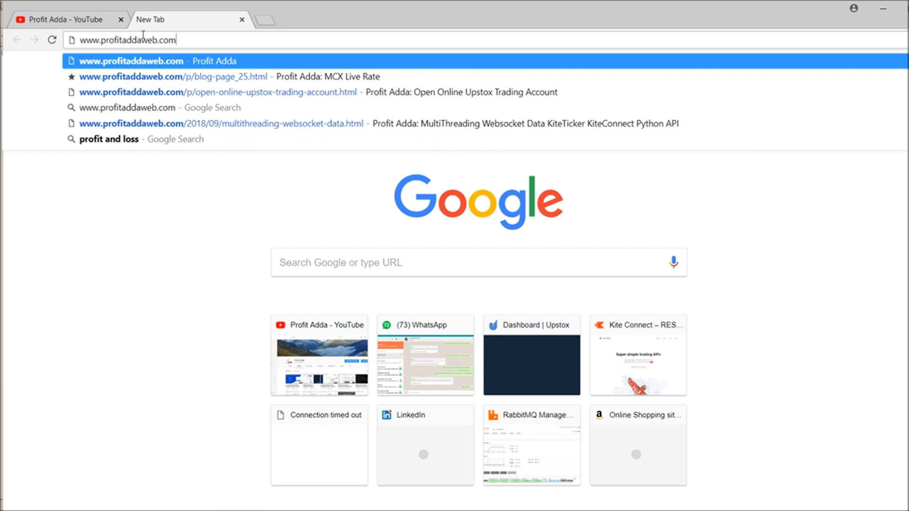
key("Return")
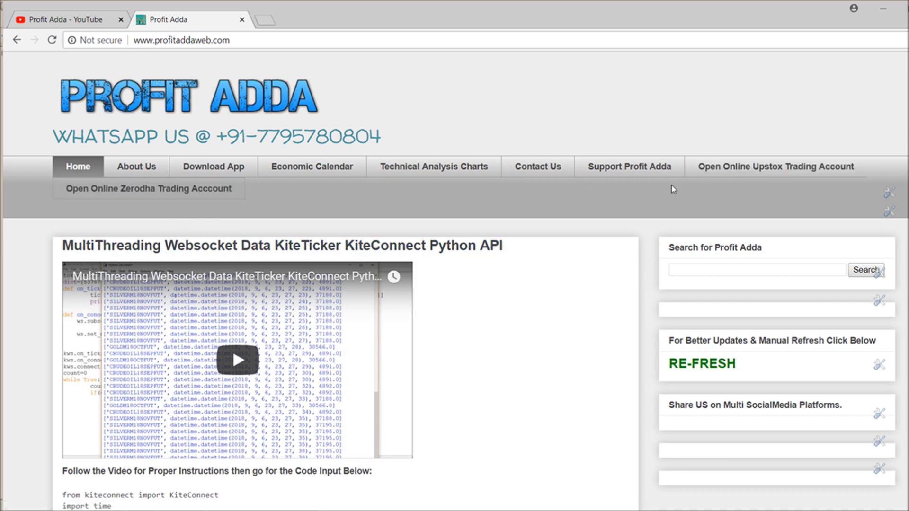
left_click(778, 166)
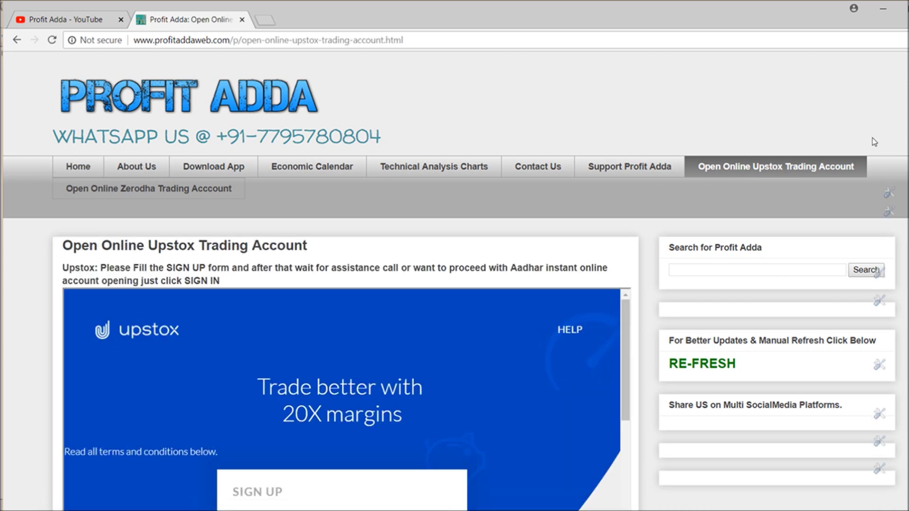
scroll(264, 298, "down", 4)
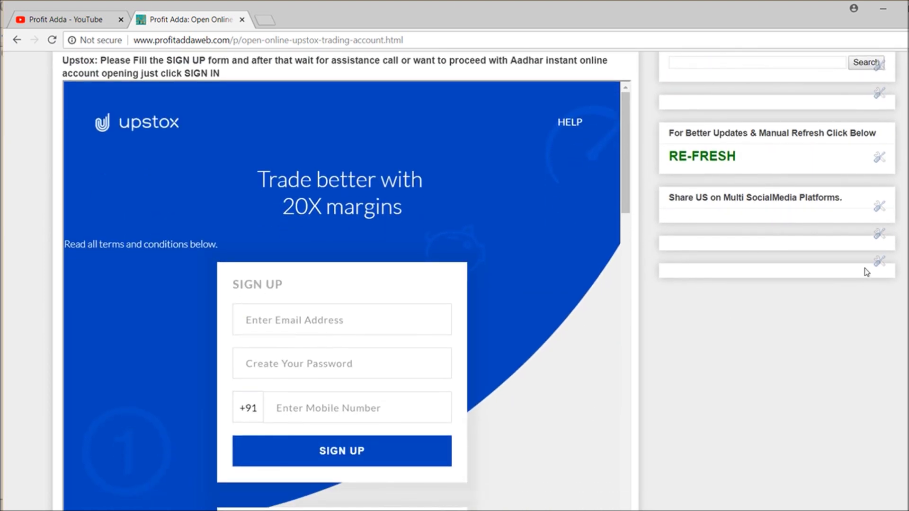
scroll(341, 284, "up", 4)
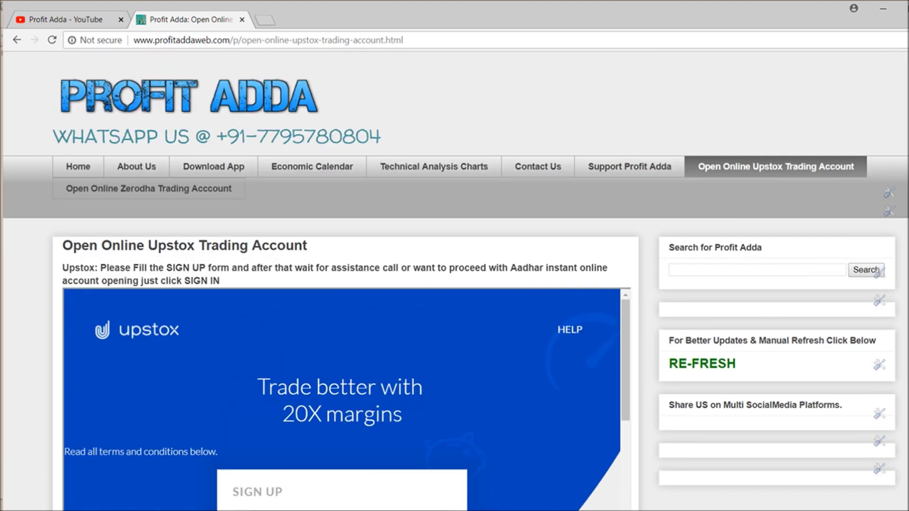
Switch to Task Scheduler and run the TICKER task on demand
right_click(370, 192)
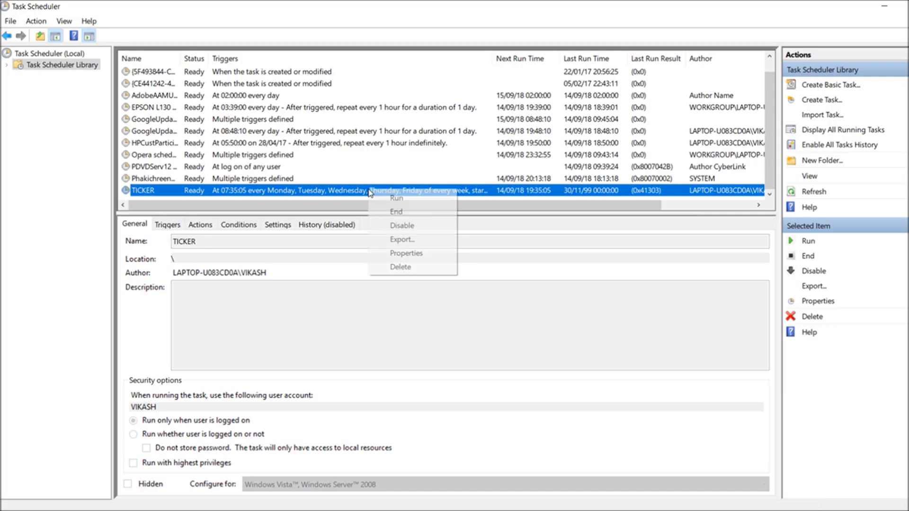
left_click(398, 199)
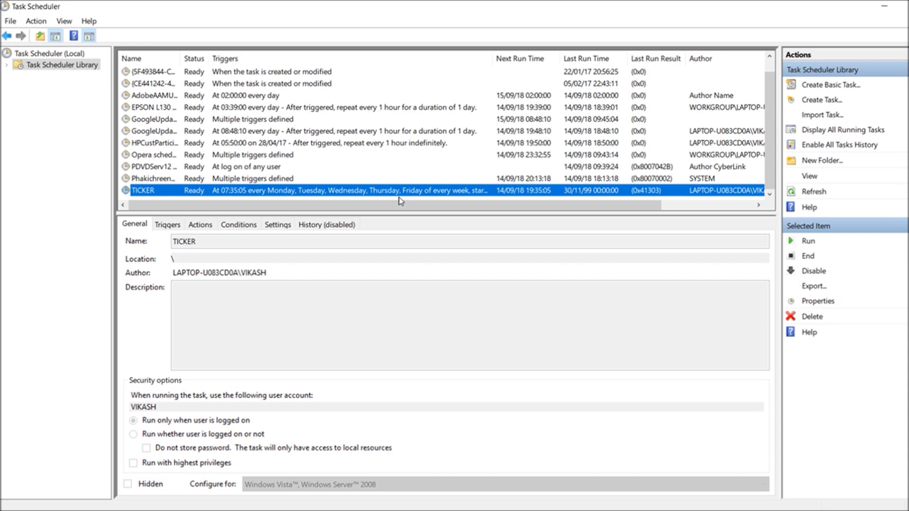
Review the TICKER task's properties and set its start action's program to C:/Python36/python.exe
right_click(395, 194)
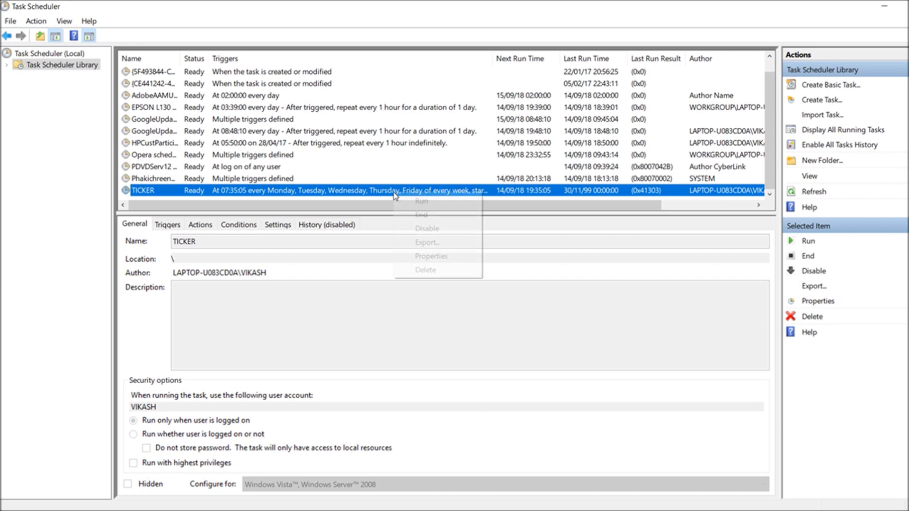
left_click(429, 256)
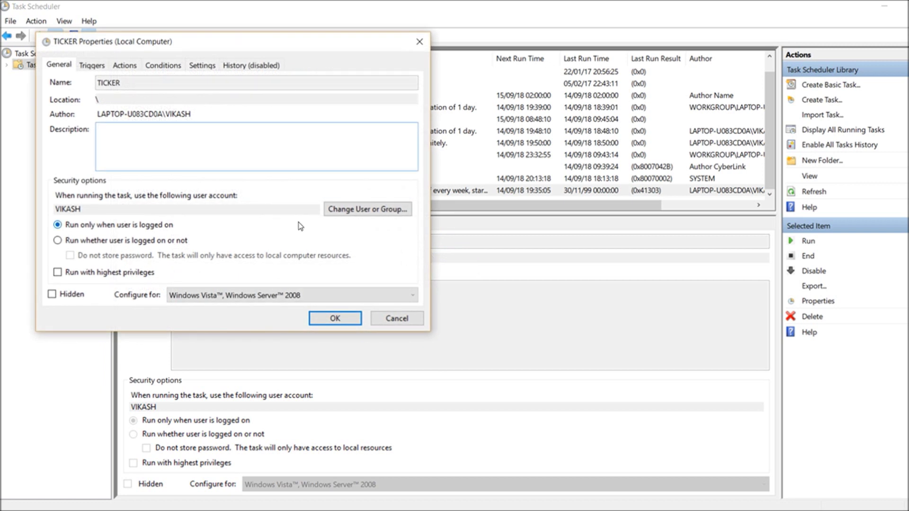
left_click(92, 70)
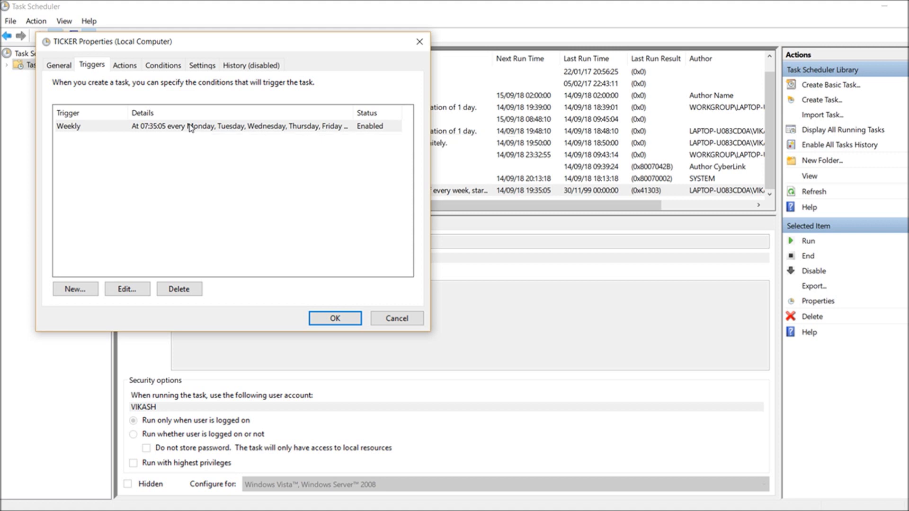
left_click(119, 67)
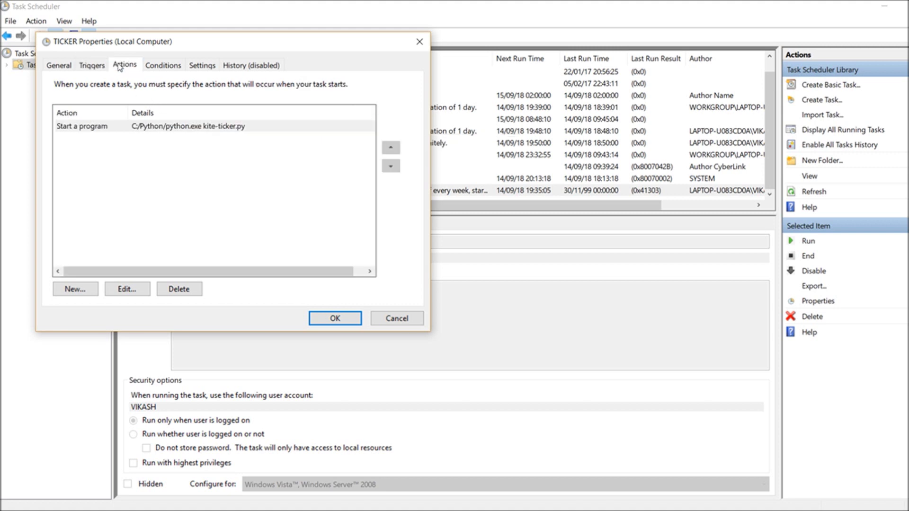
left_click(169, 66)
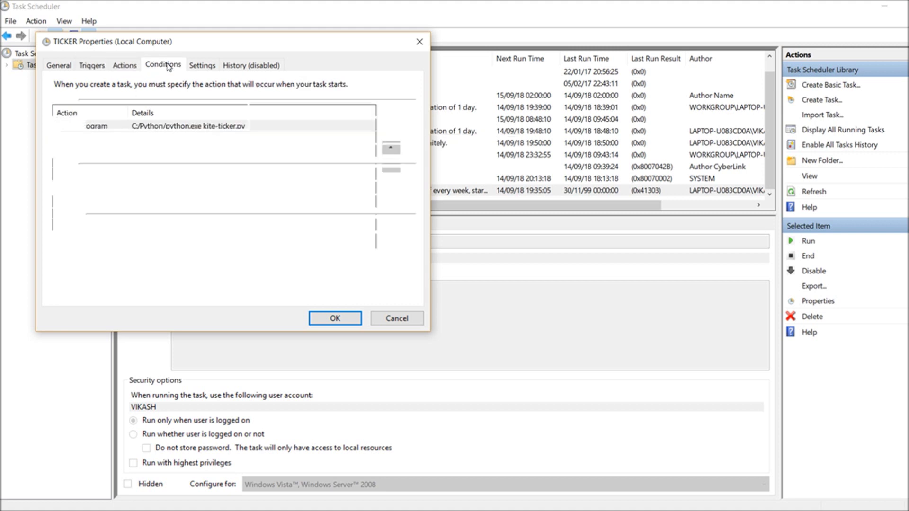
left_click(199, 68)
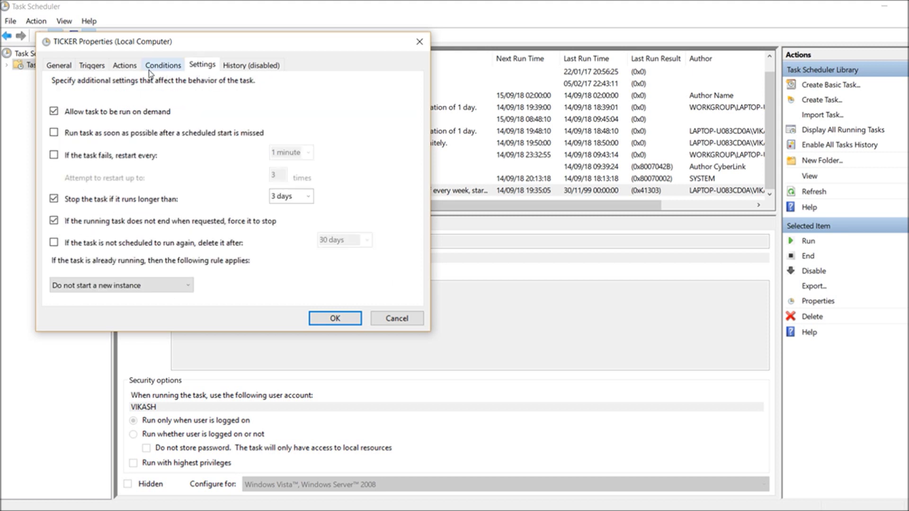
left_click(117, 71)
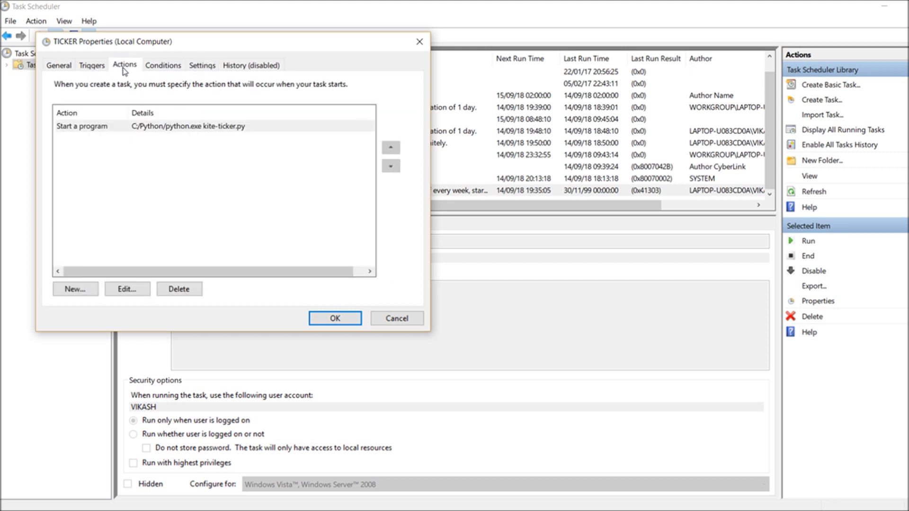
double_click(157, 132)
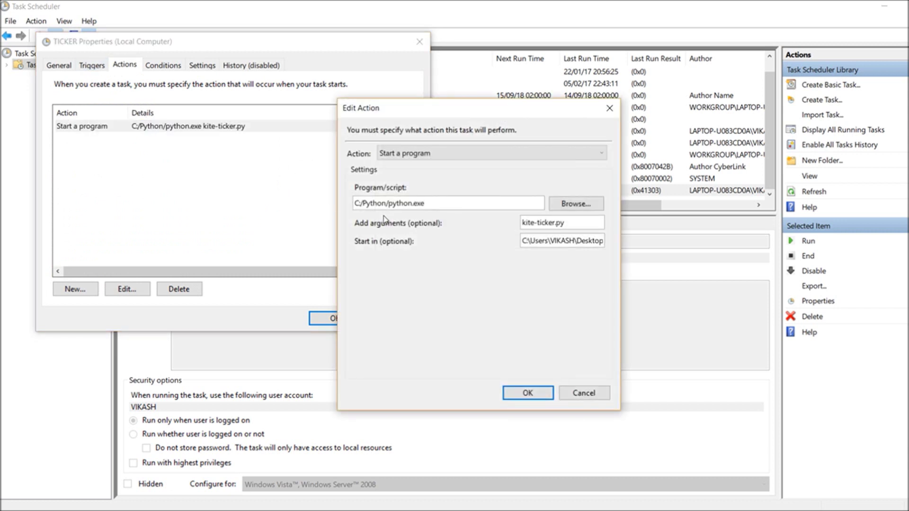
left_click(389, 204)
type("36")
left_click(518, 396)
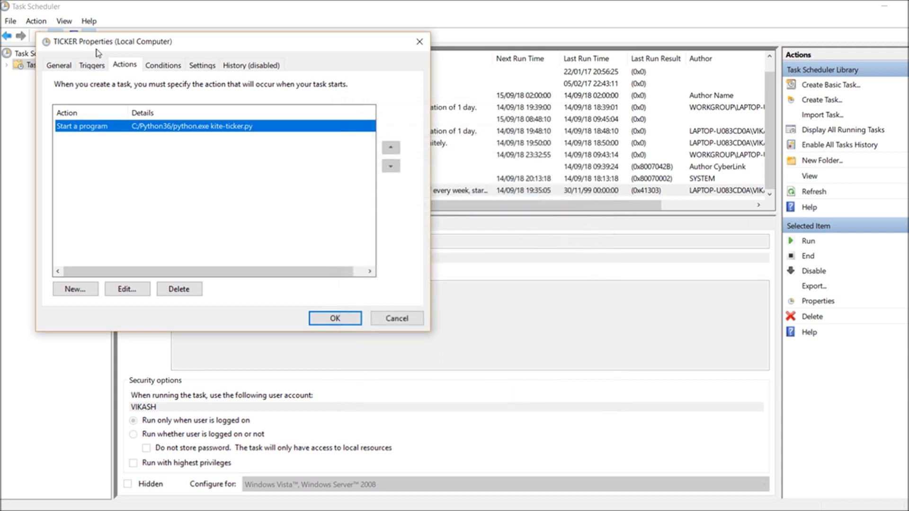
Set the weekly trigger's start time to 19:38:05 and save the TICKER task's properties
left_click(92, 67)
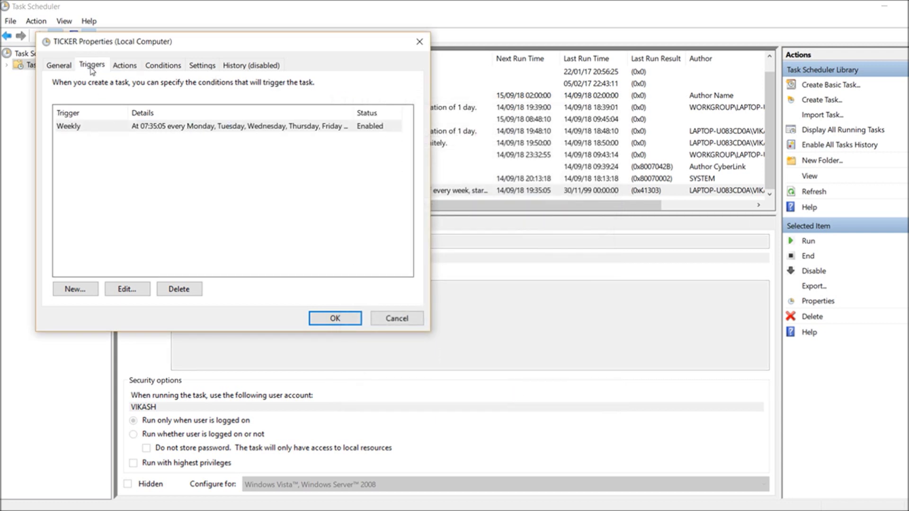
left_click(155, 127)
double_click(154, 126)
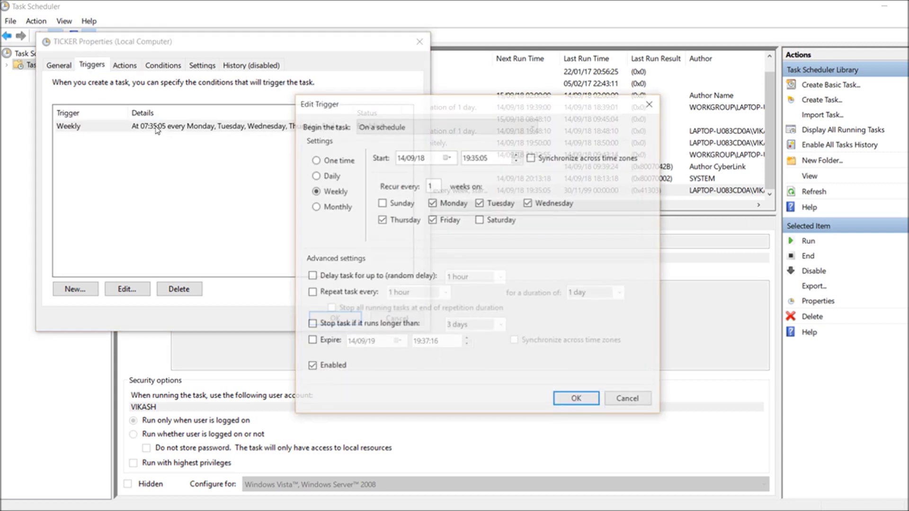
left_click(478, 158)
type("36")
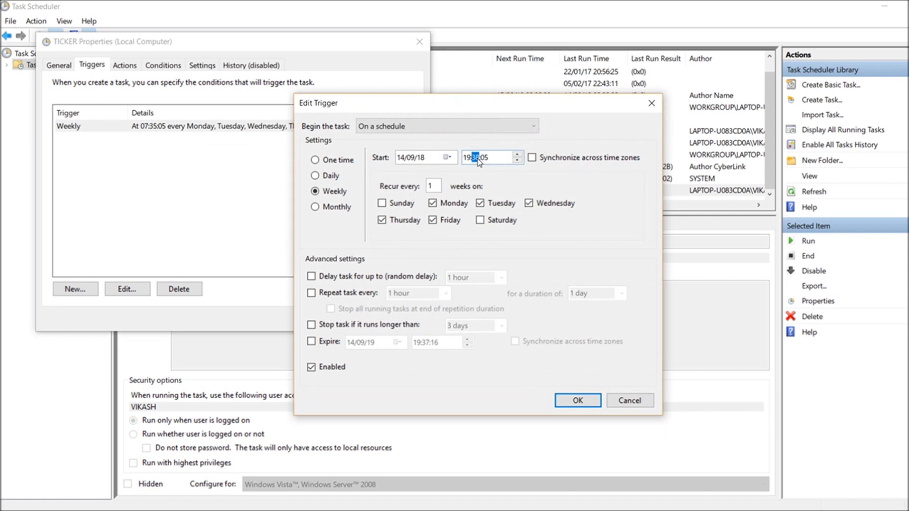
left_click(578, 401)
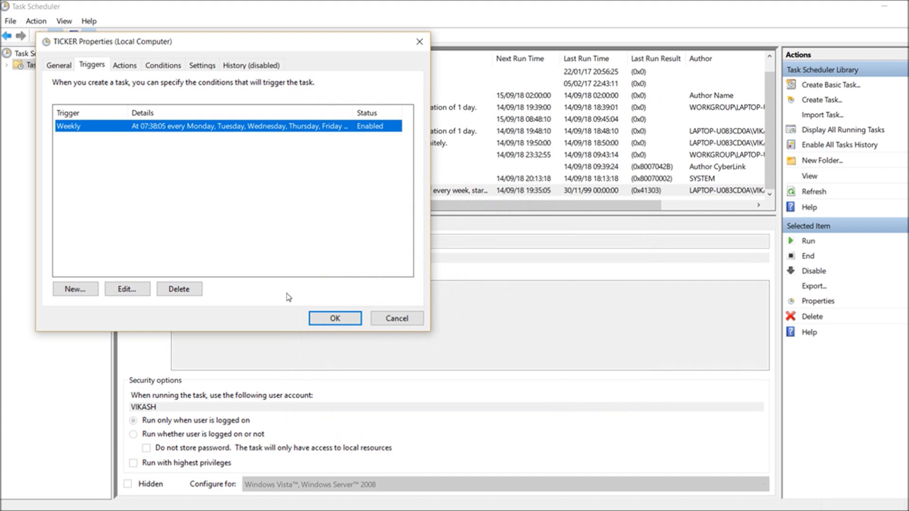
left_click(329, 321)
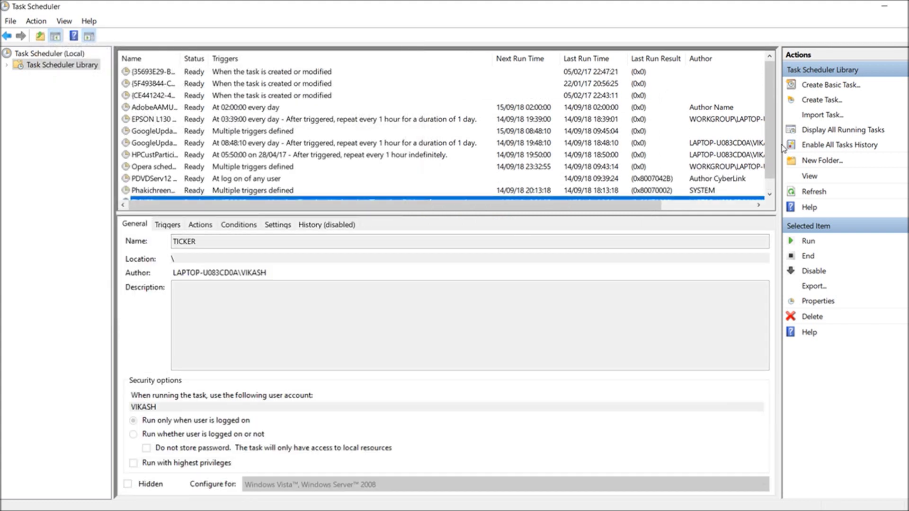
left_click_drag(770, 158, 774, 182)
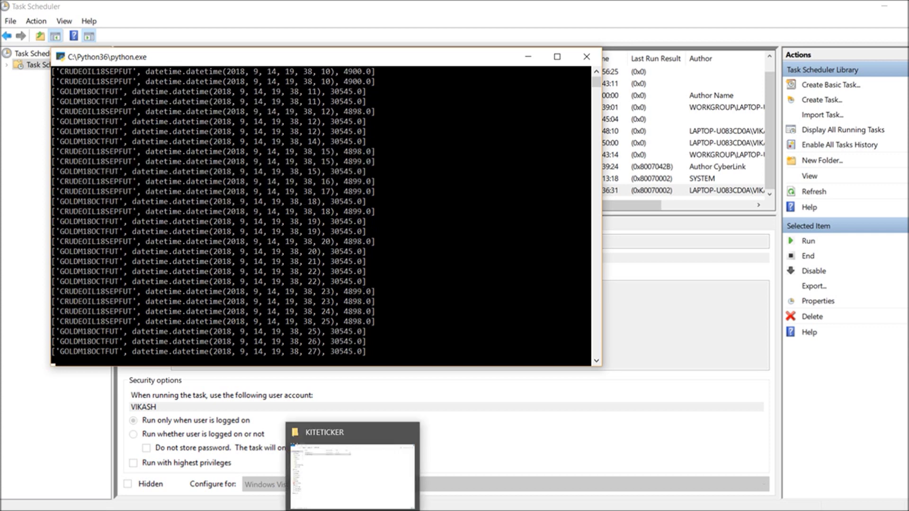
Open instruments.csv from the KITETICKER folder and examine the instrument data recorded by the script
left_click(339, 493)
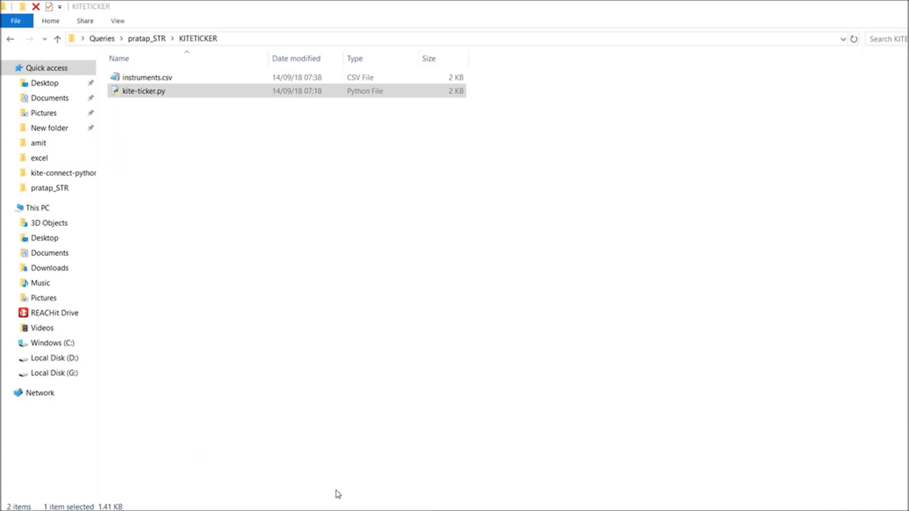
double_click(161, 77)
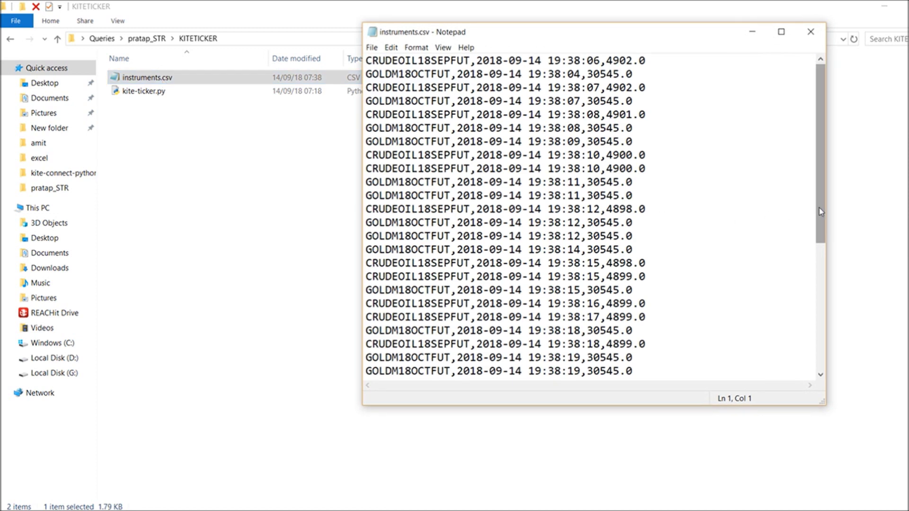
left_click_drag(823, 207, 807, 193)
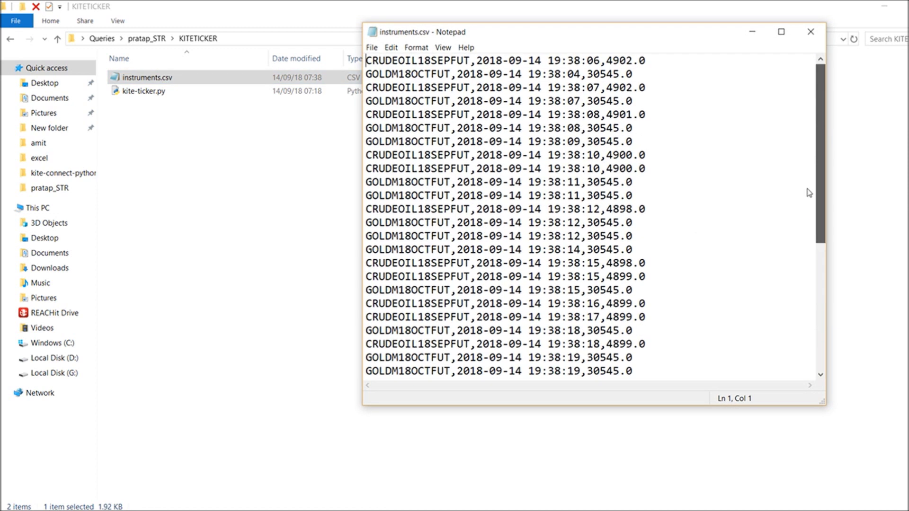
Close instruments.csv and examine the live ticker output in the python.exe console before returning to Task Scheduler
left_click(808, 38)
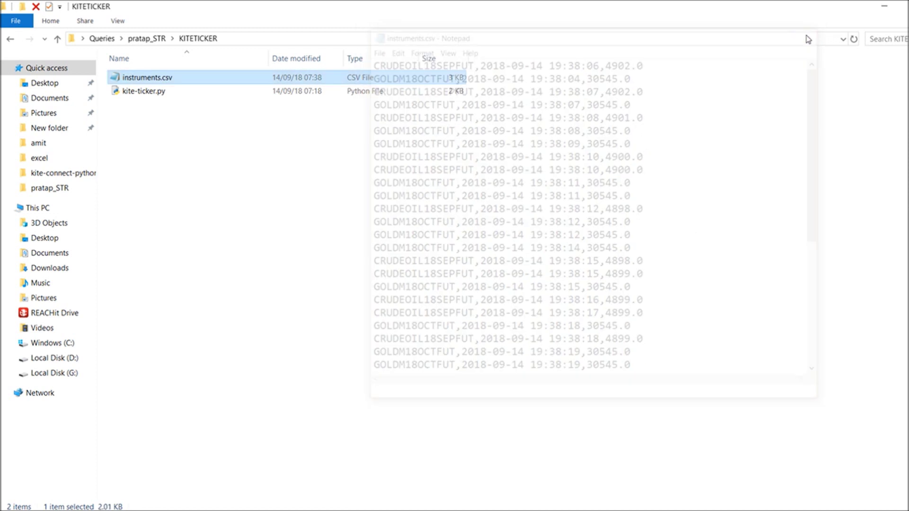
key("alt+Tab")
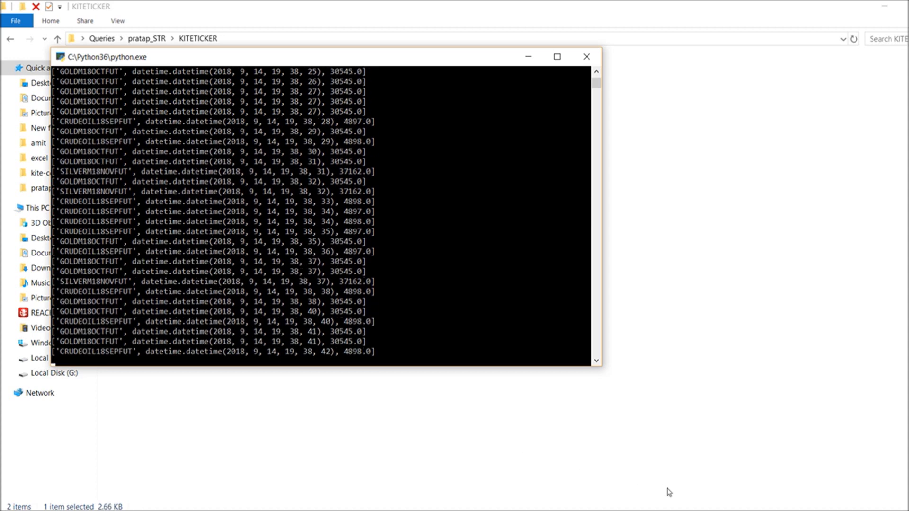
key("alt+Tab")
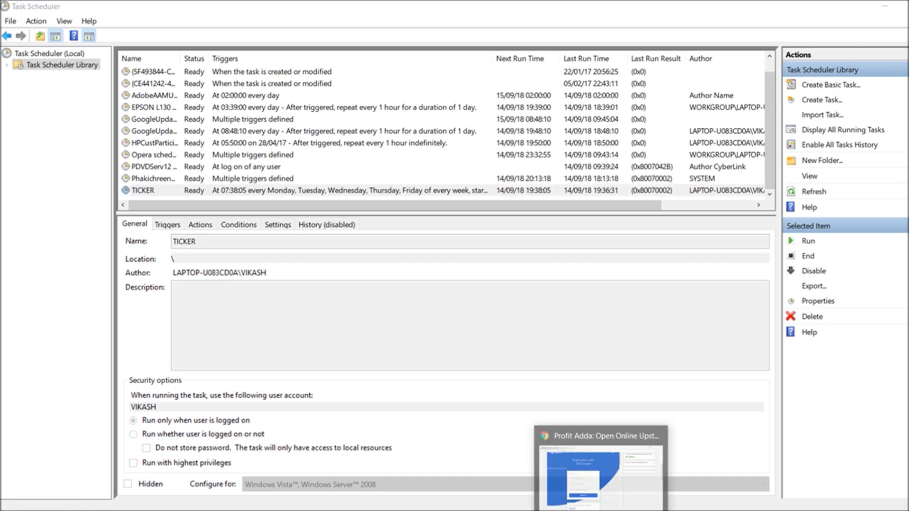
Switch to Chrome and browse the Profit Adda channel's uploaded videos on YouTube, minimizing the python.exe console
left_click(601, 510)
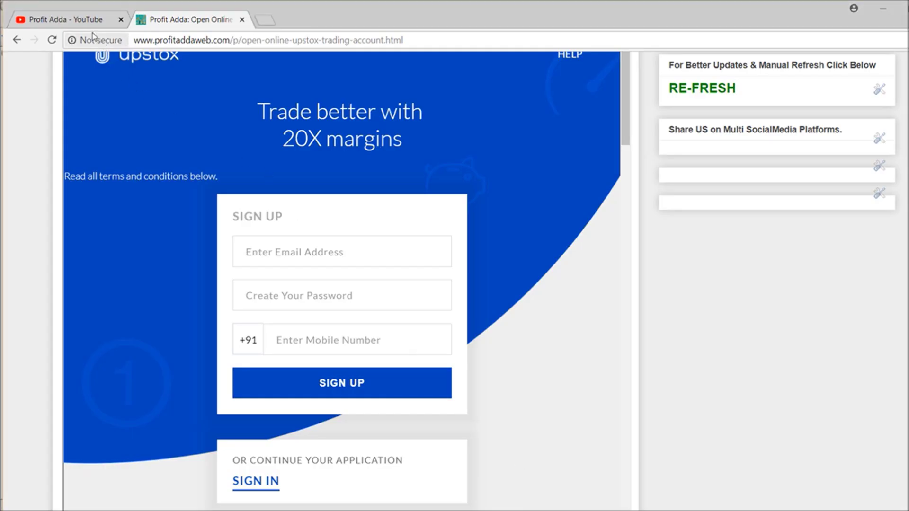
left_click(80, 18)
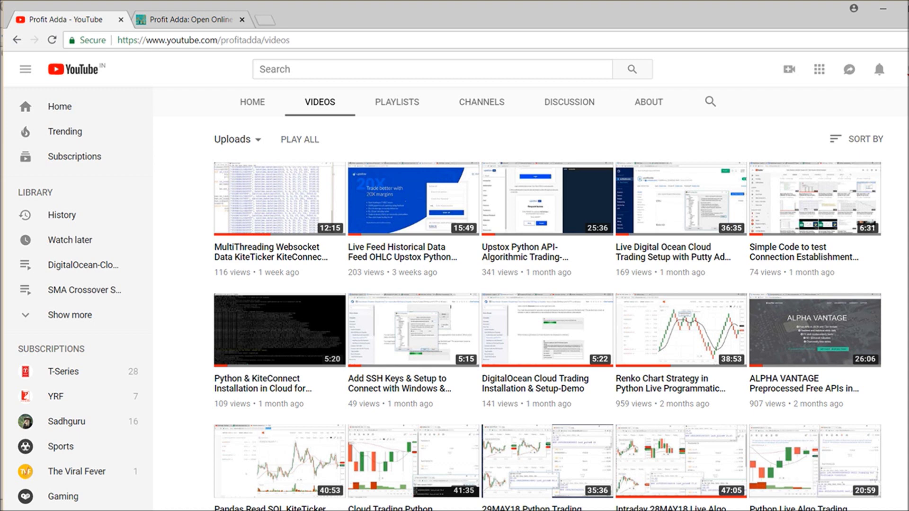
key("alt+Tab")
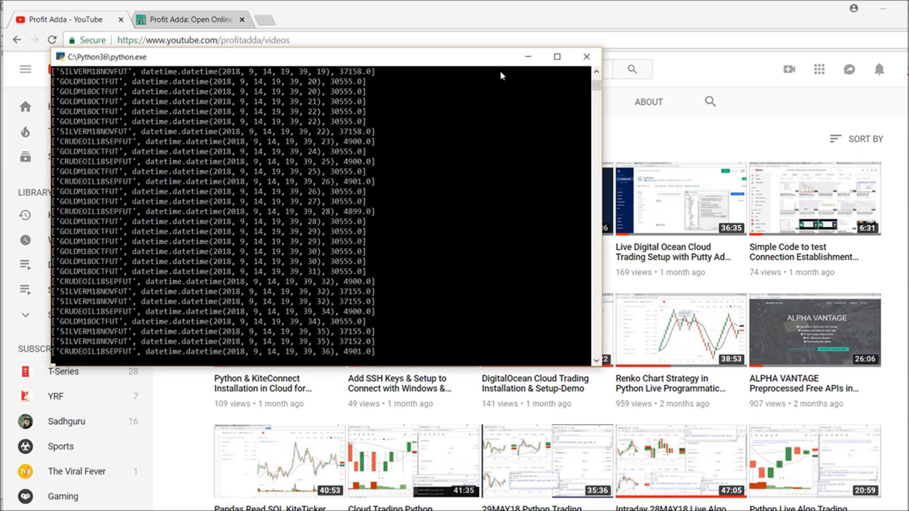
left_click(529, 56)
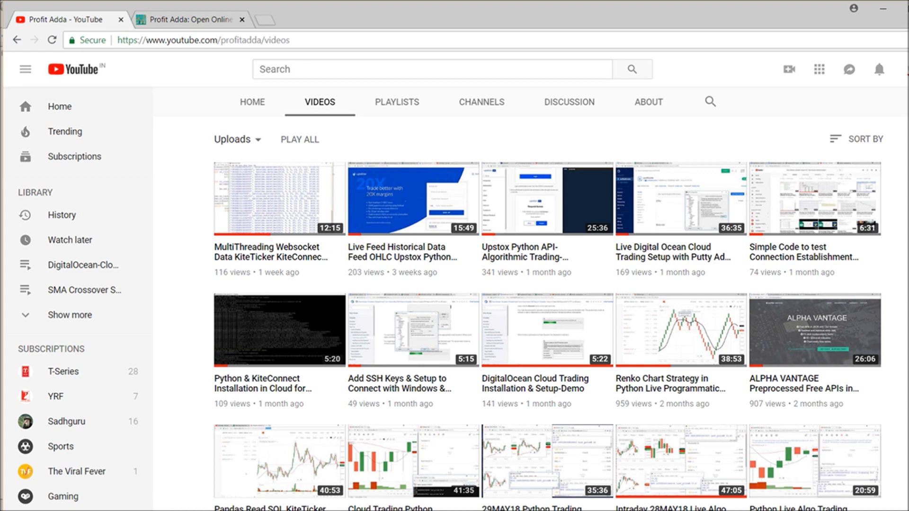
scroll(530, 303, "down", 7)
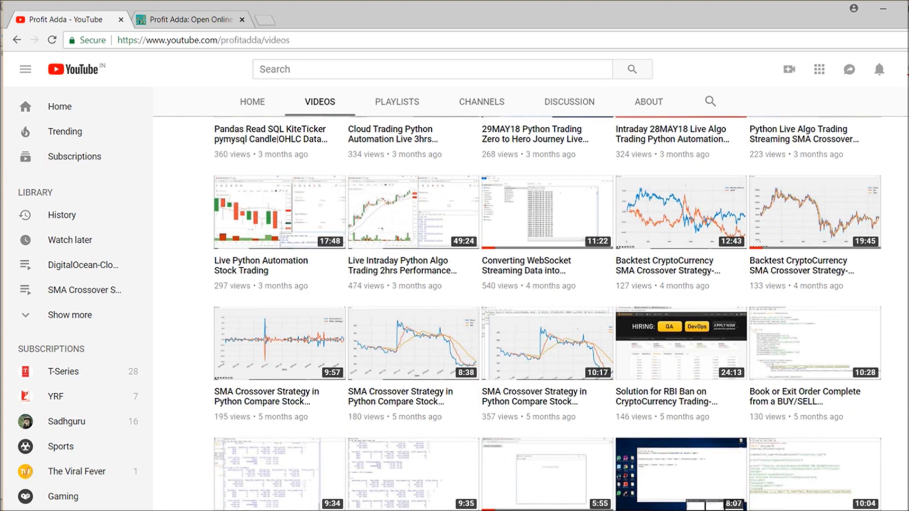
scroll(548, 313, "down", 3)
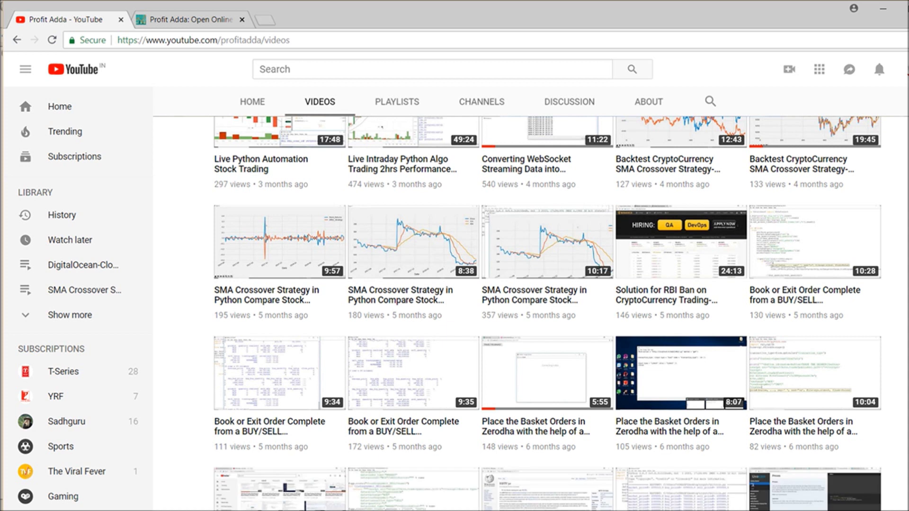